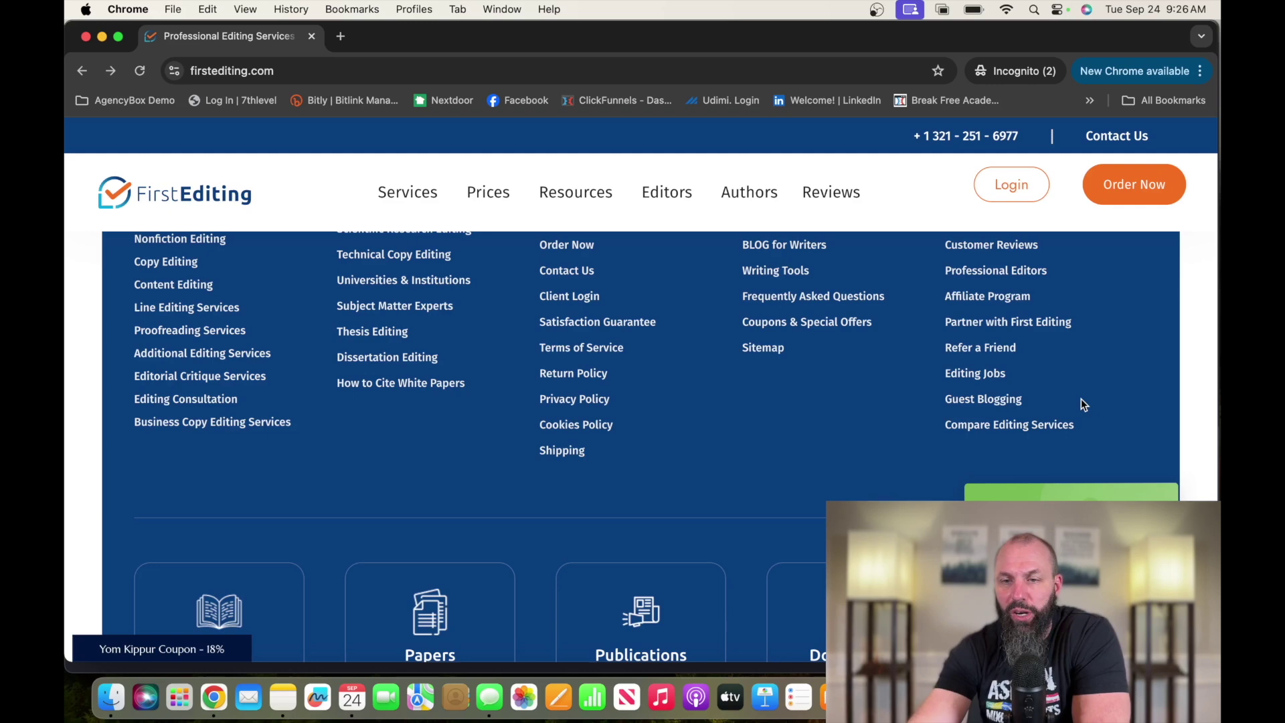
# Open First Editing's Editing Jobs page and the Become an Editor link in a new tab
pyautogui.click(979, 377)
pyautogui.click(290, 505)
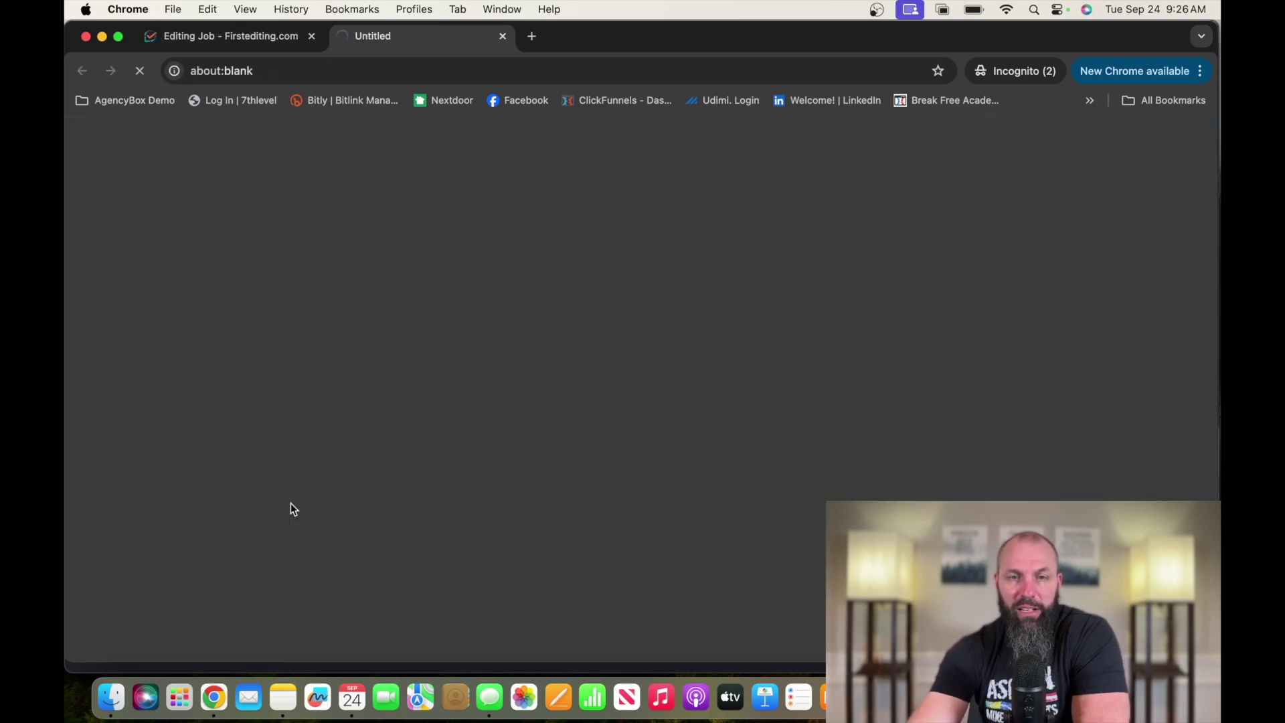
pyautogui.scroll(-3, 706, 368)
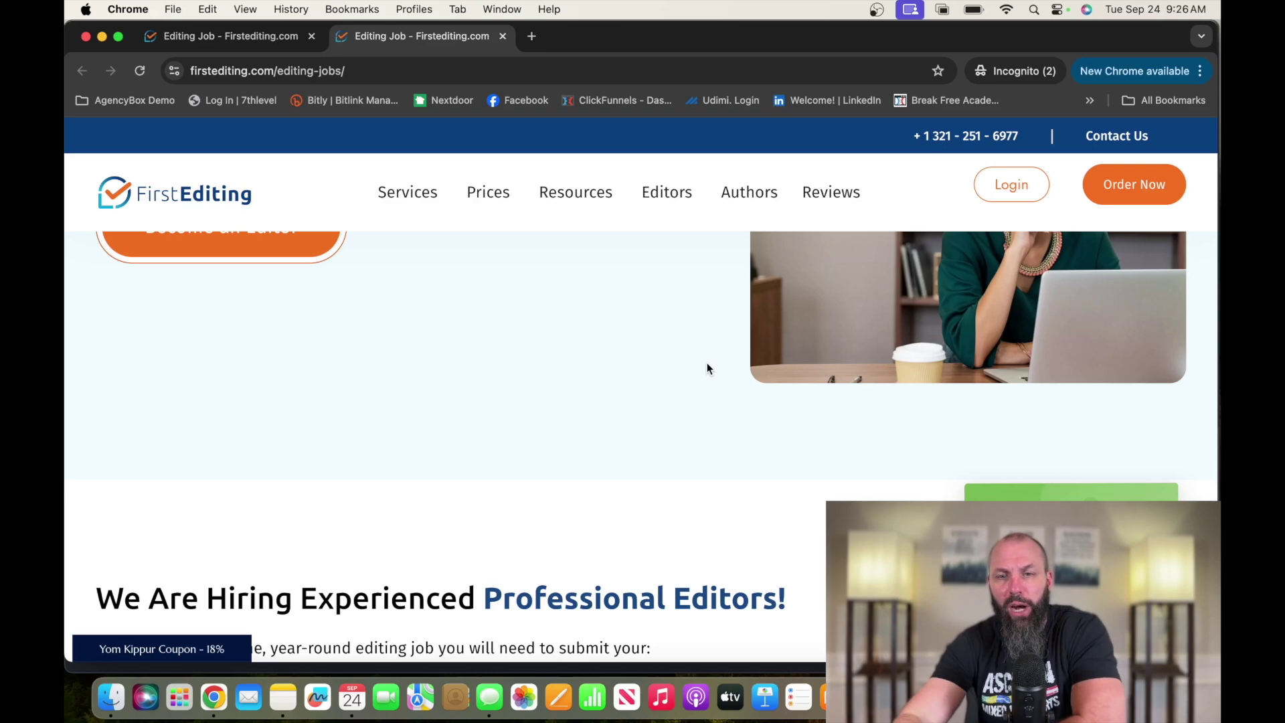
pyautogui.scroll(-2, 708, 368)
pyautogui.scroll(-2, 707, 369)
pyautogui.scroll(-2, 707, 368)
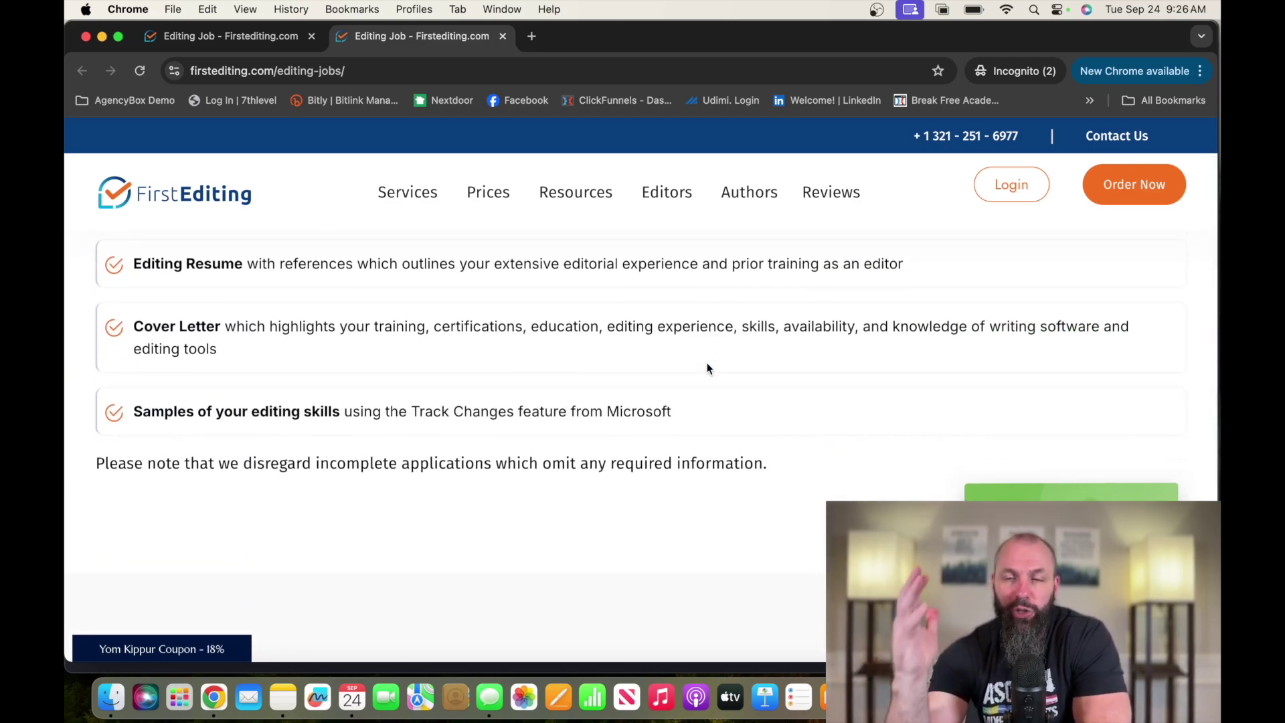
pyautogui.scroll(1, 707, 368)
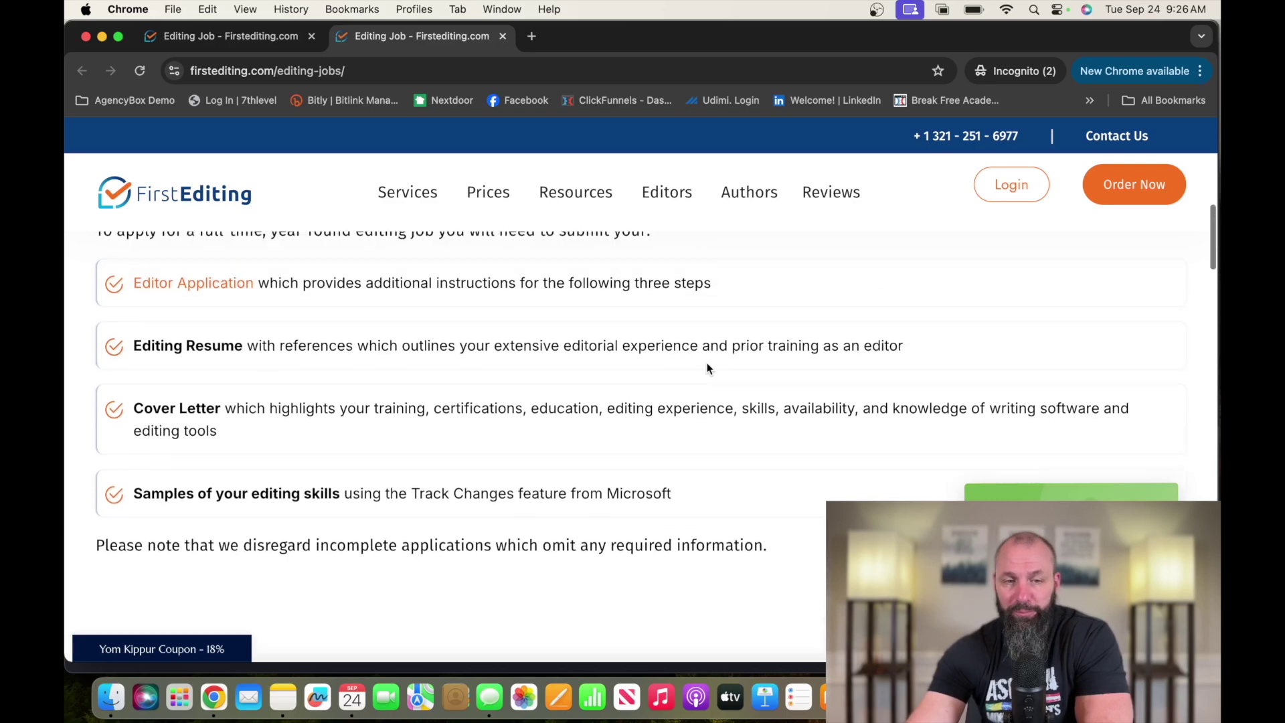
pyautogui.scroll(2, 707, 368)
pyautogui.scroll(1, 707, 369)
pyautogui.scroll(-2, 707, 369)
pyautogui.scroll(-2, 707, 369)
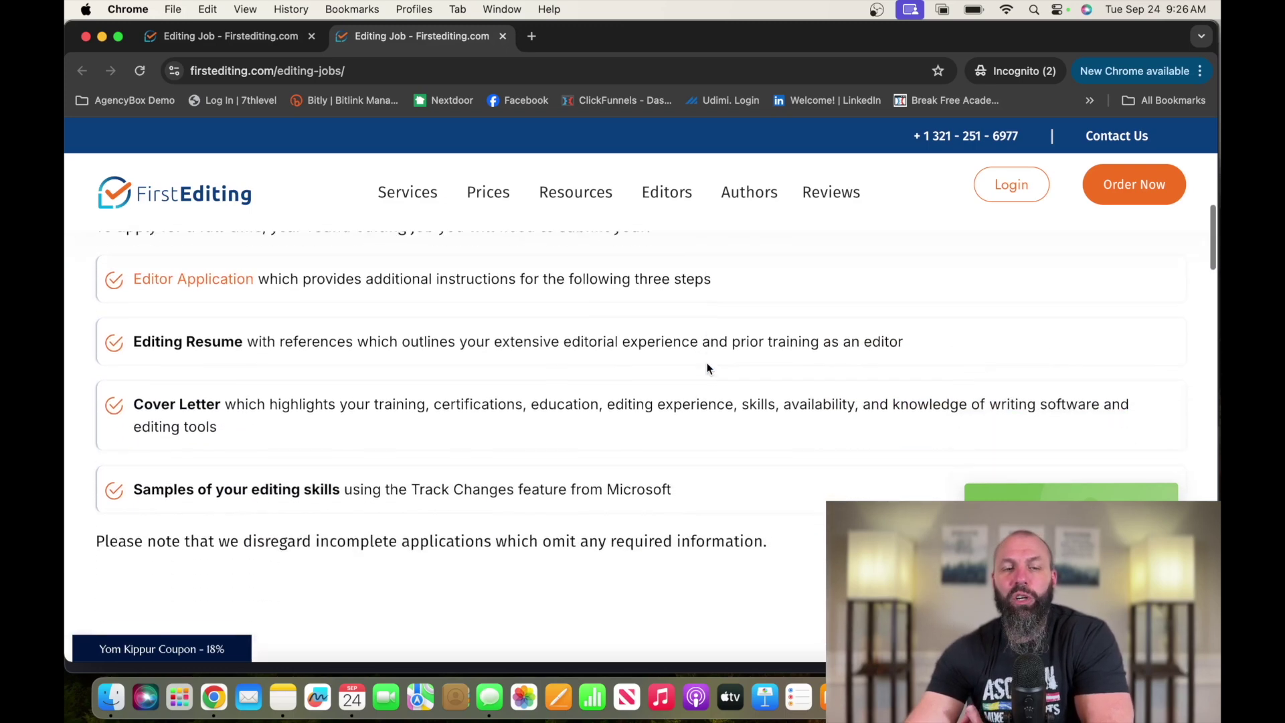
pyautogui.scroll(-3, 707, 369)
pyautogui.scroll(-2, 706, 369)
pyautogui.scroll(-2, 707, 368)
pyautogui.scroll(-1, 707, 369)
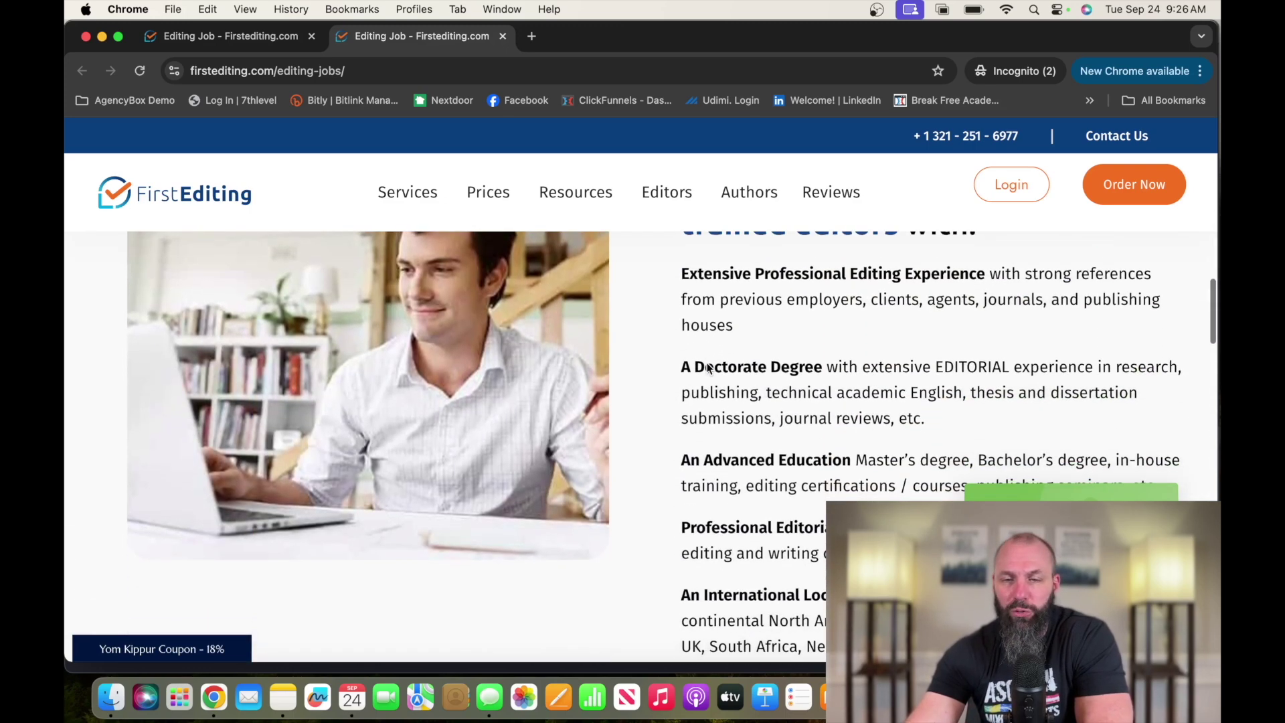
pyautogui.scroll(-1, 707, 369)
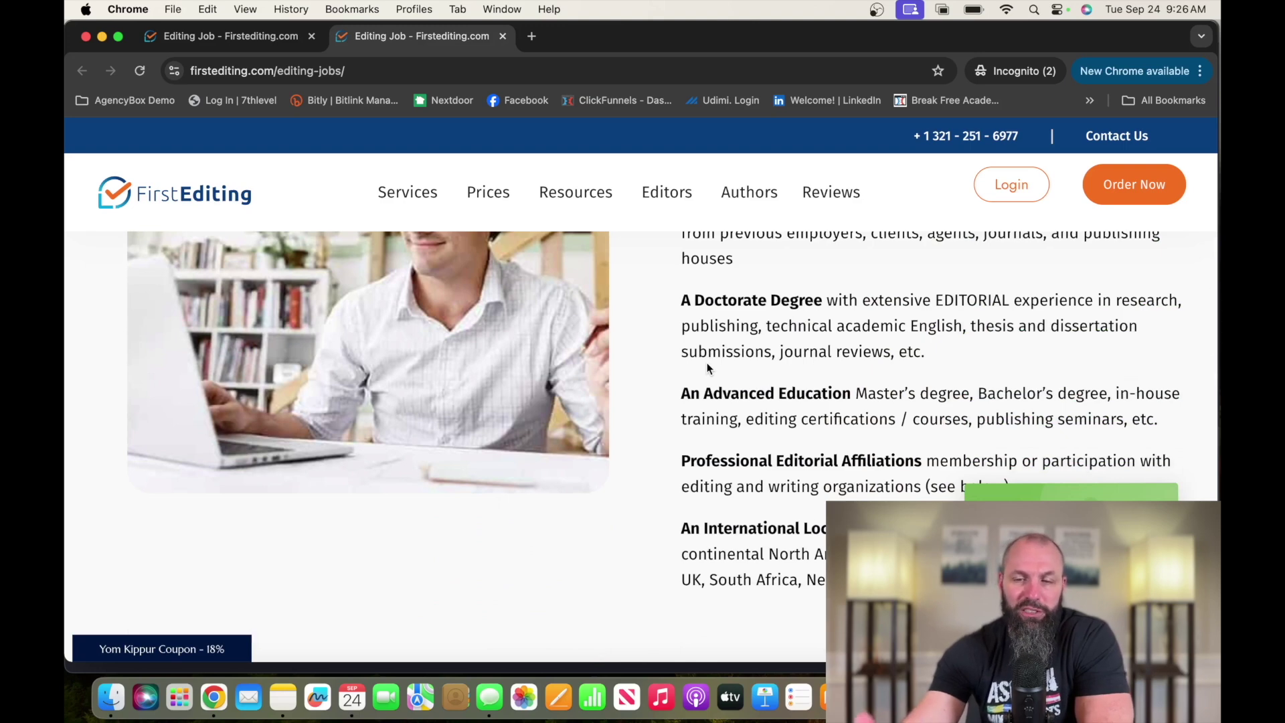
pyautogui.scroll(1, 708, 369)
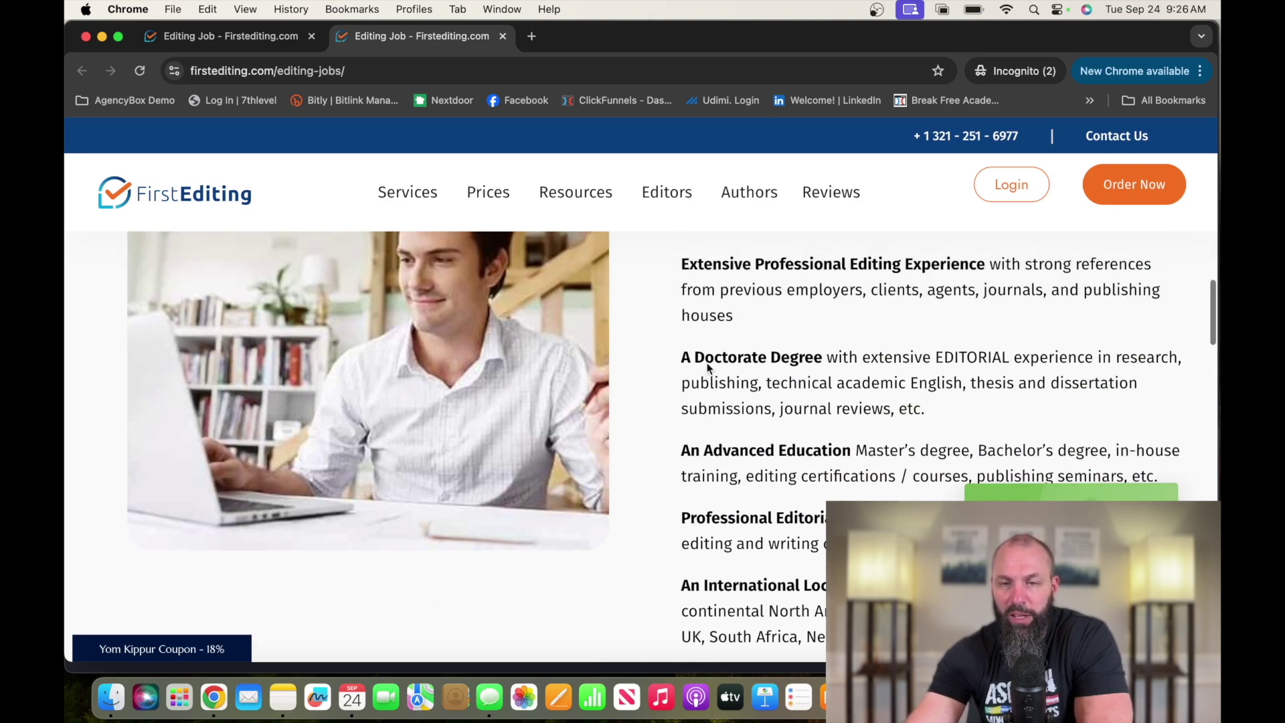
pyautogui.scroll(4, 707, 368)
pyautogui.scroll(-2, 708, 369)
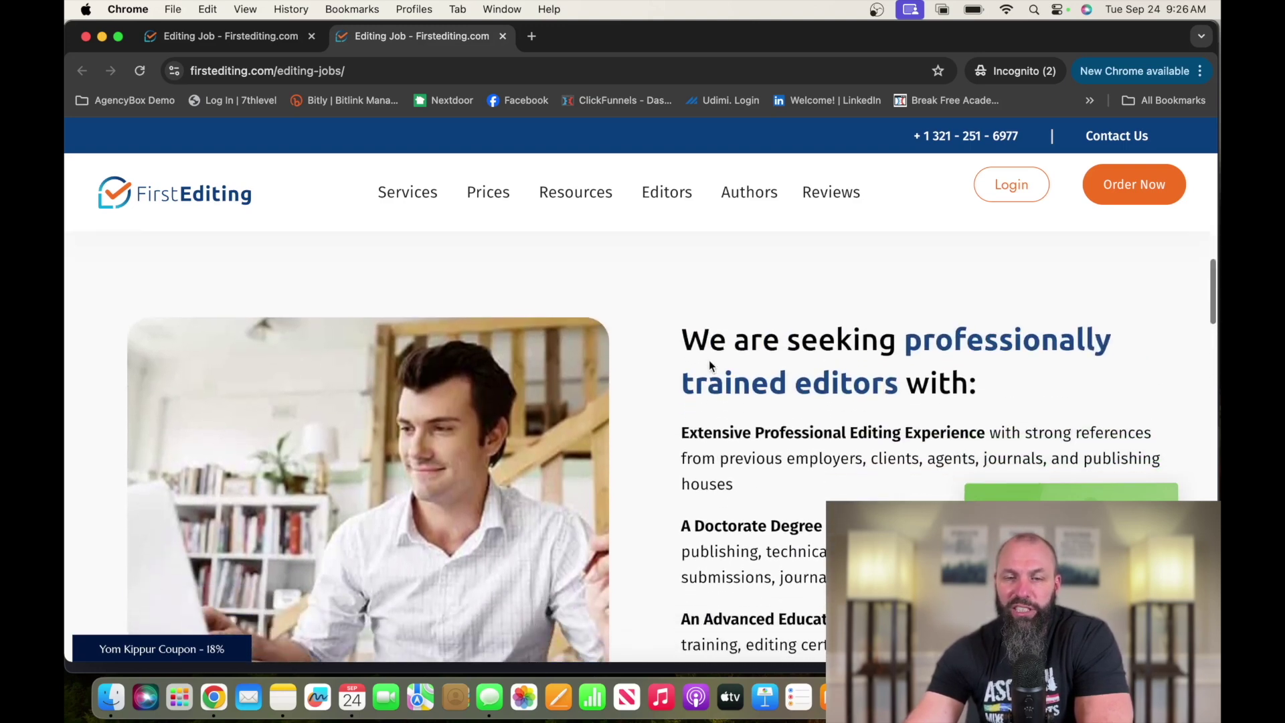
pyautogui.scroll(-2, 707, 368)
pyautogui.scroll(-1, 709, 367)
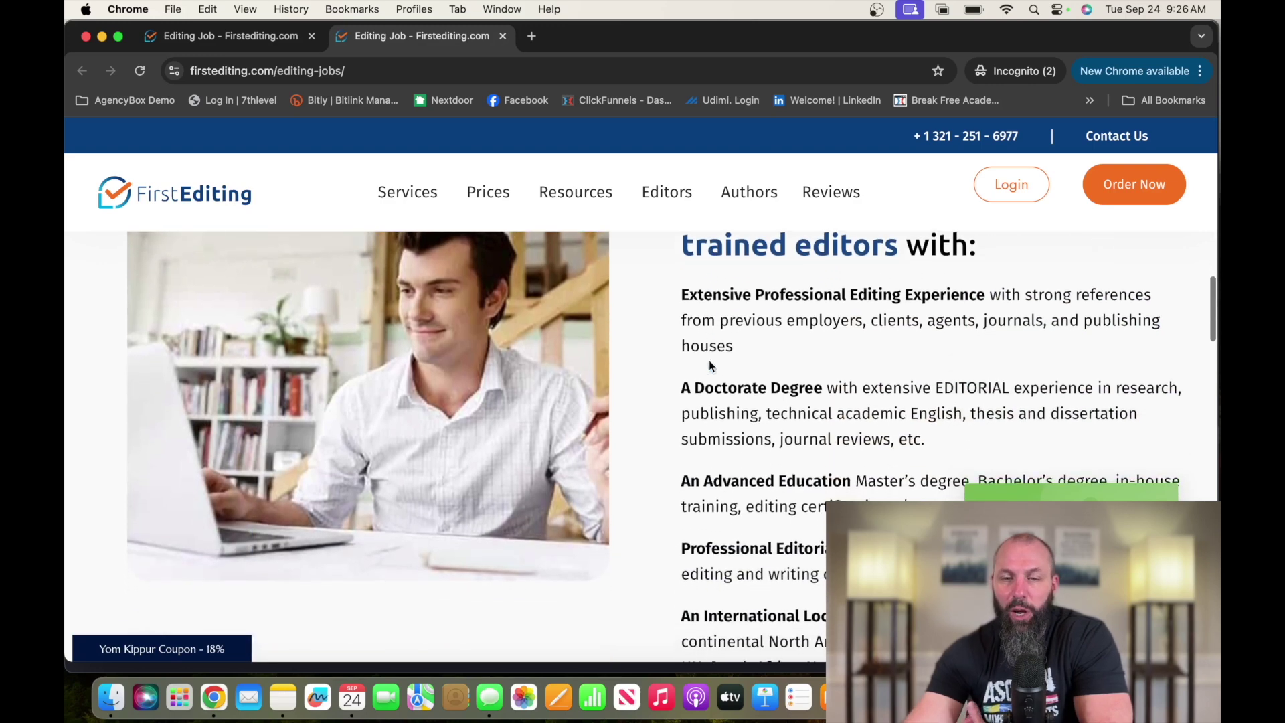
pyautogui.scroll(-1, 710, 365)
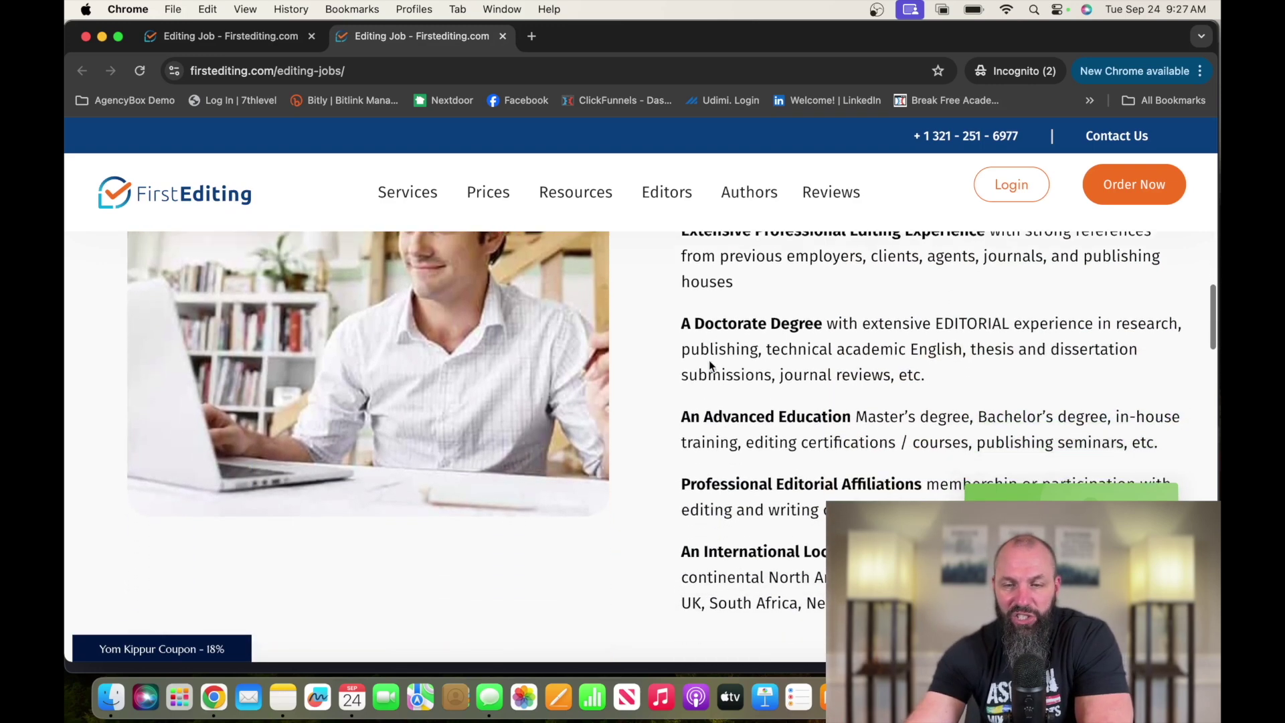
pyautogui.scroll(-3, 708, 365)
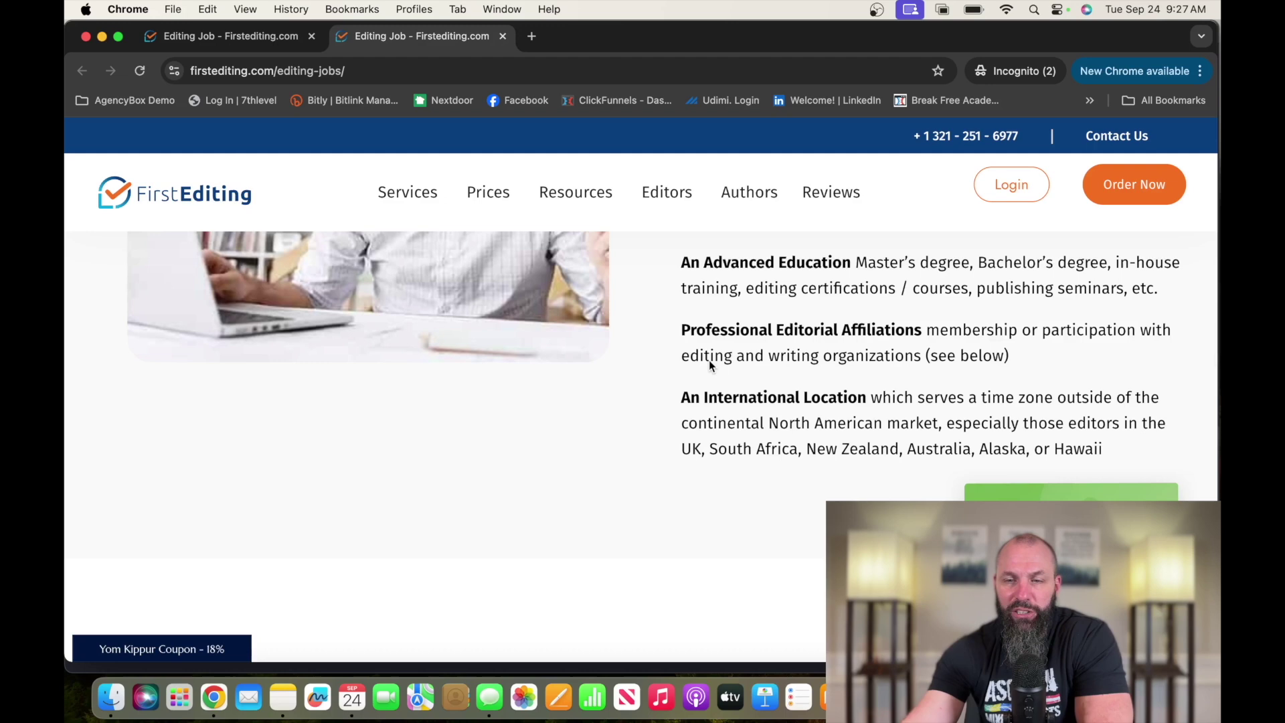
pyautogui.scroll(-1, 710, 362)
pyautogui.scroll(-3, 709, 361)
pyautogui.scroll(-5, 709, 362)
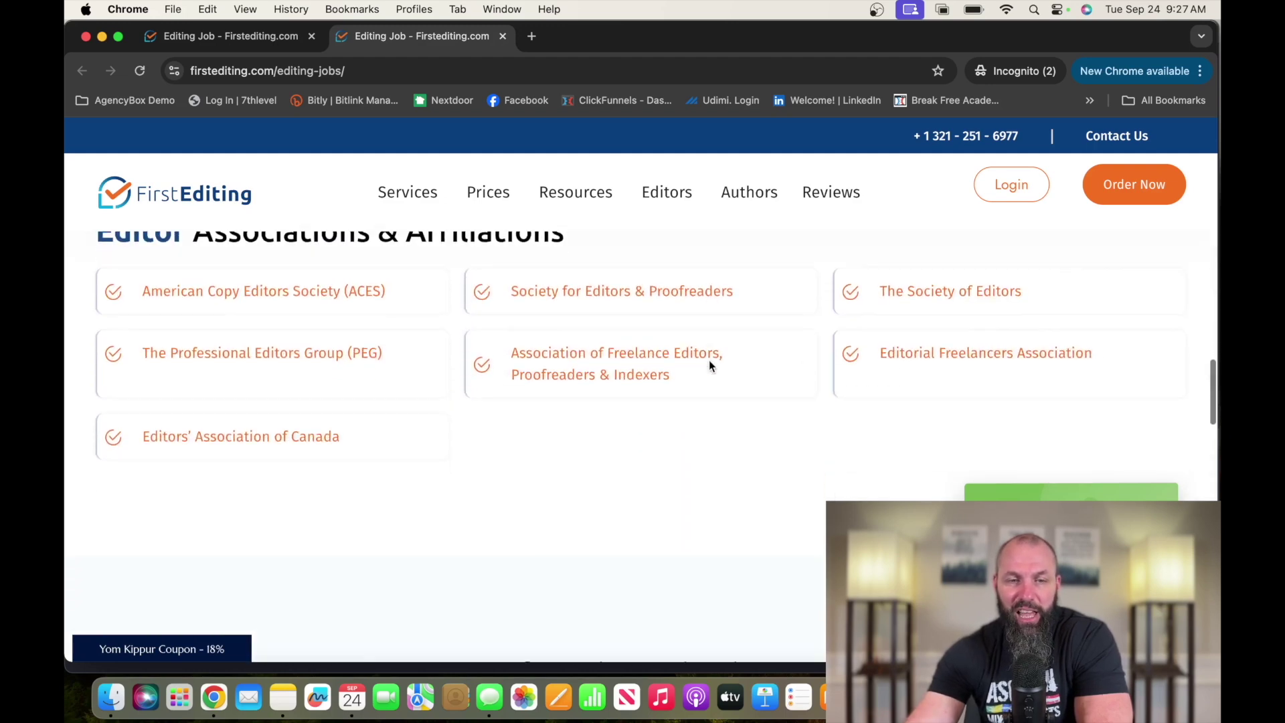
pyautogui.scroll(-4, 709, 362)
pyautogui.scroll(5, 709, 366)
pyautogui.scroll(-3, 708, 366)
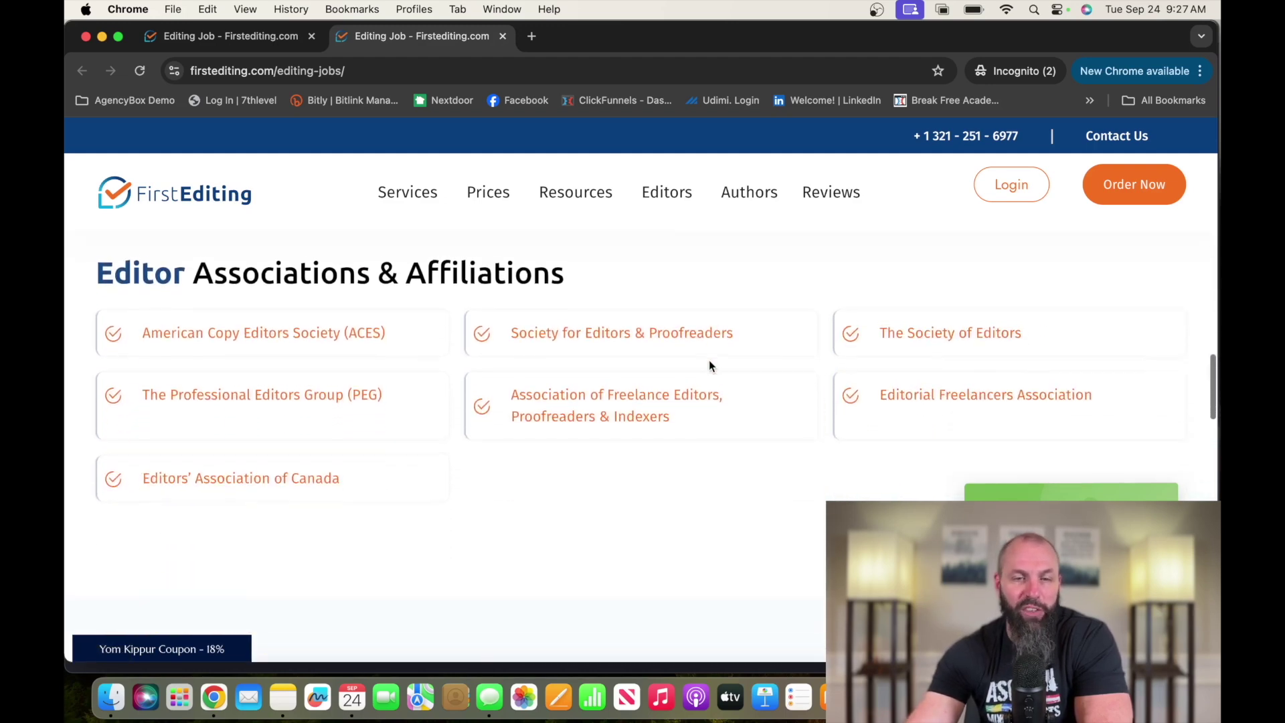
pyautogui.scroll(-4, 710, 365)
pyautogui.scroll(-2, 708, 365)
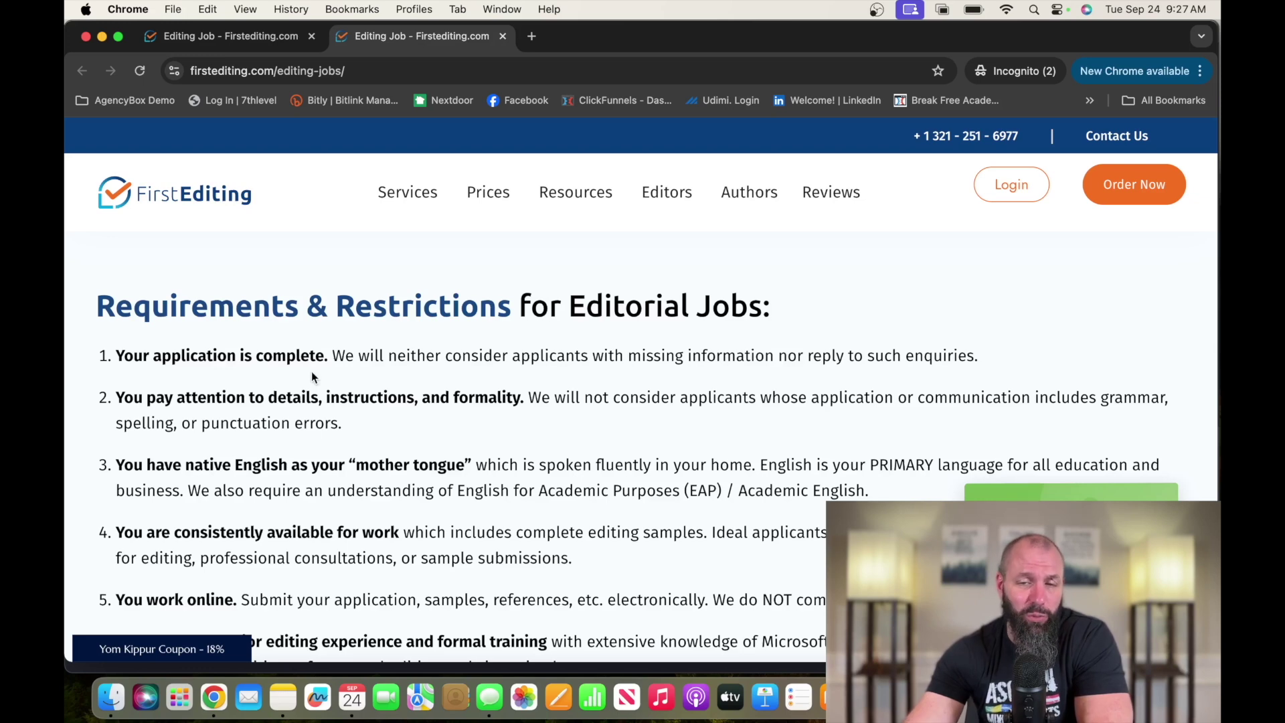
pyautogui.scroll(-1, 312, 371)
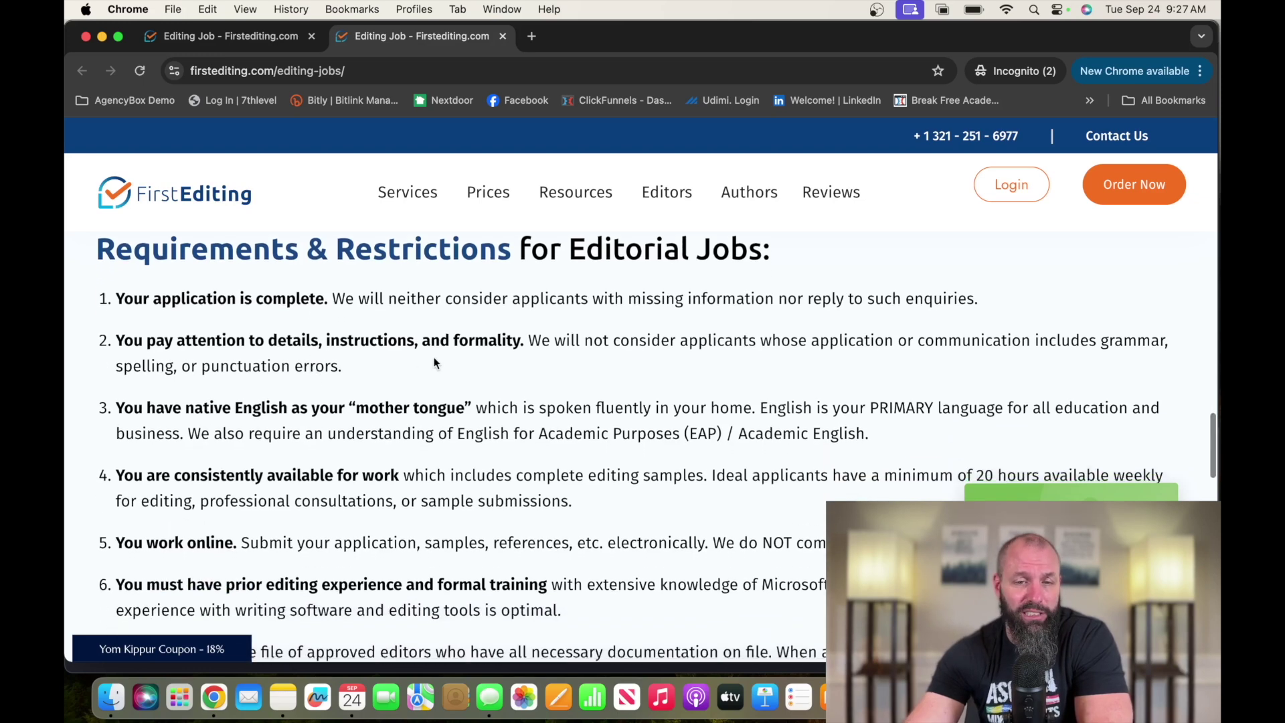
pyautogui.scroll(-1, 435, 356)
pyautogui.scroll(-1, 434, 356)
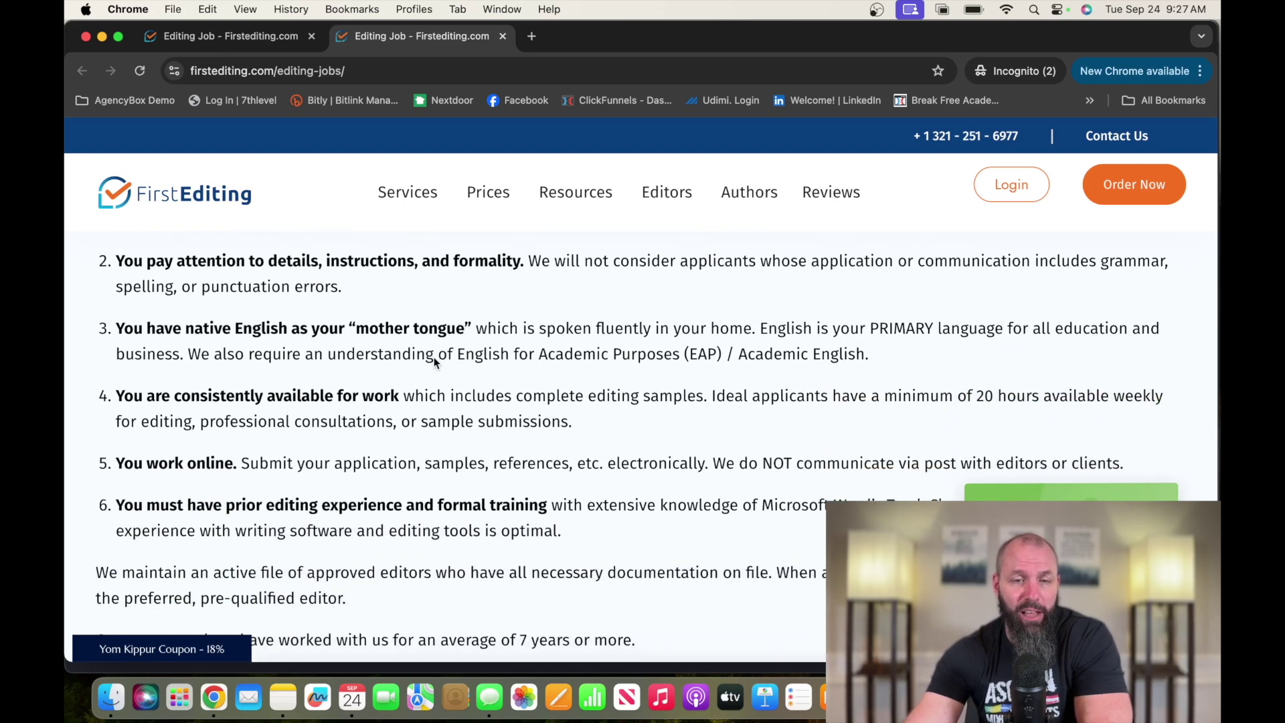
pyautogui.scroll(-2, 435, 357)
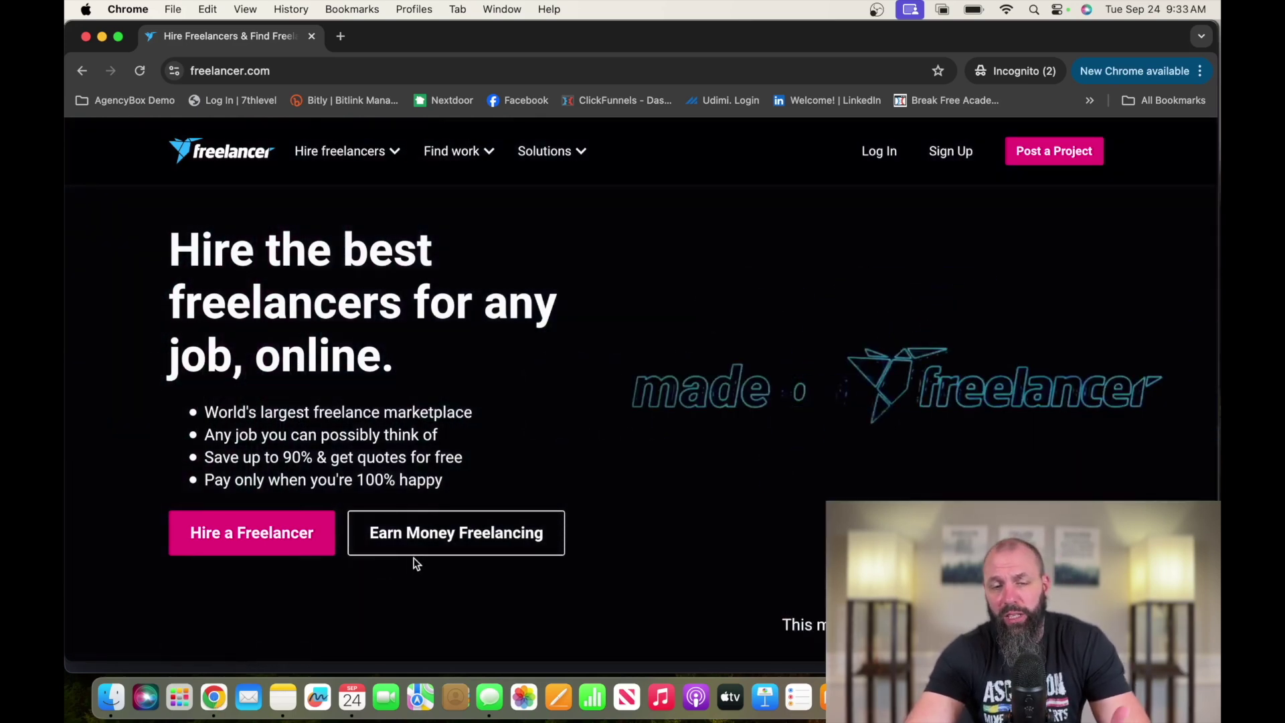
# View Freelancer's signup form, return home, then open the Top Jobs listing with 5,000 jobs
pyautogui.click(435, 539)
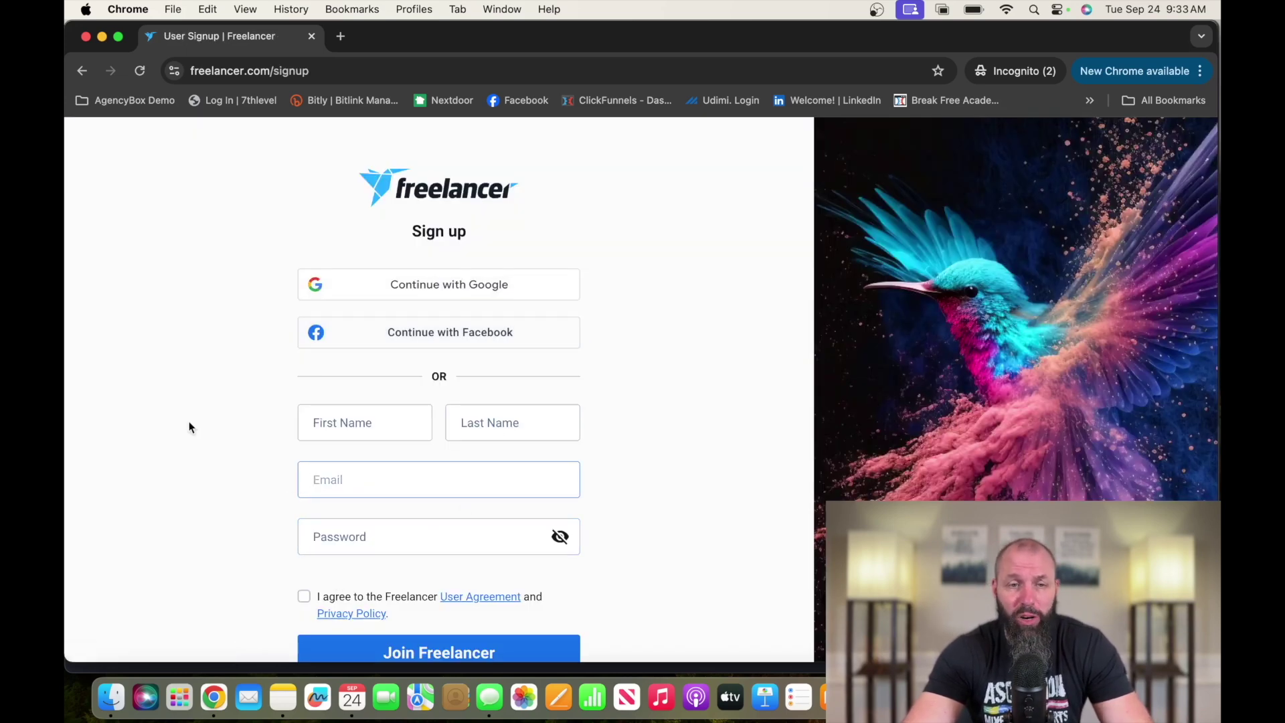
pyautogui.click(80, 73)
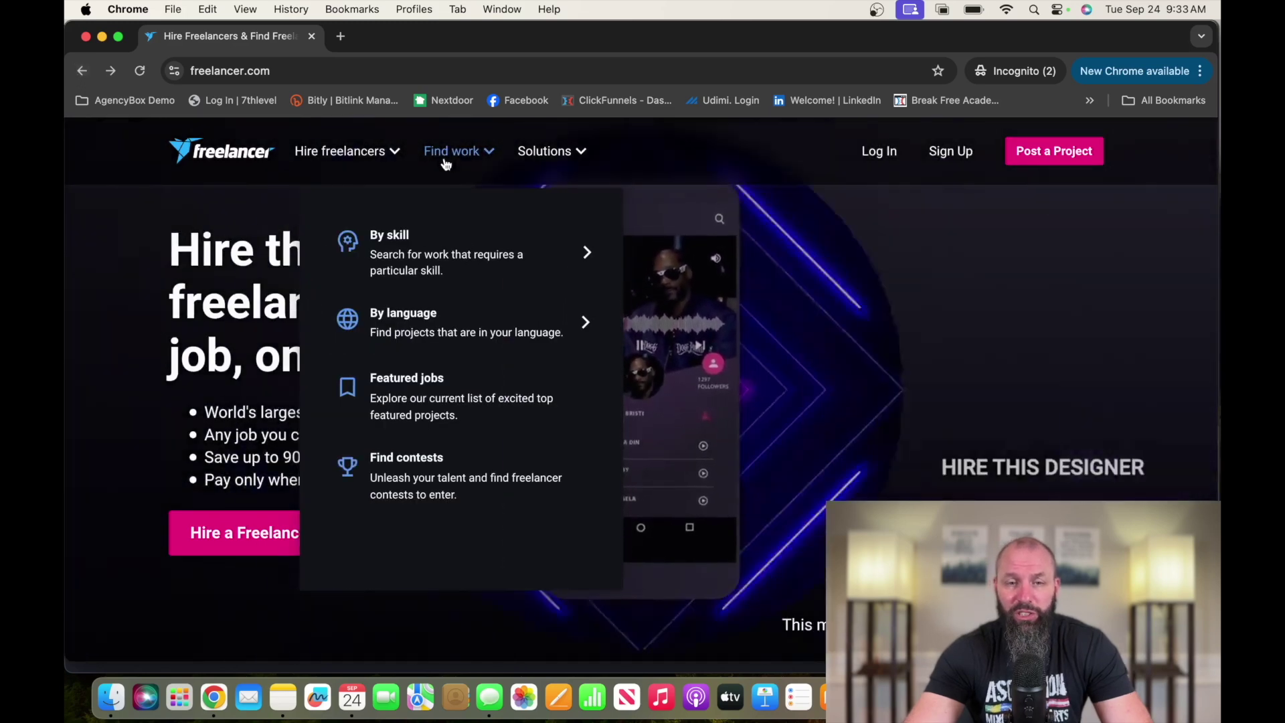
pyautogui.moveTo(458, 150)
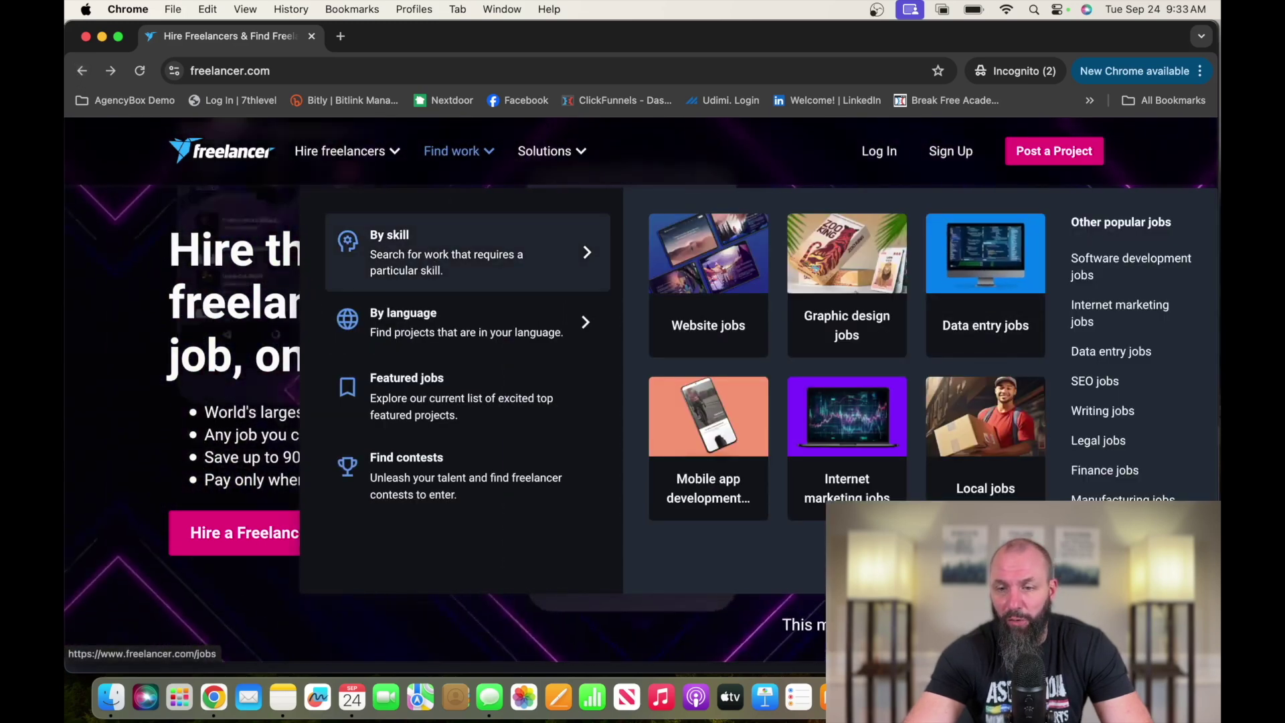
pyautogui.click(452, 151)
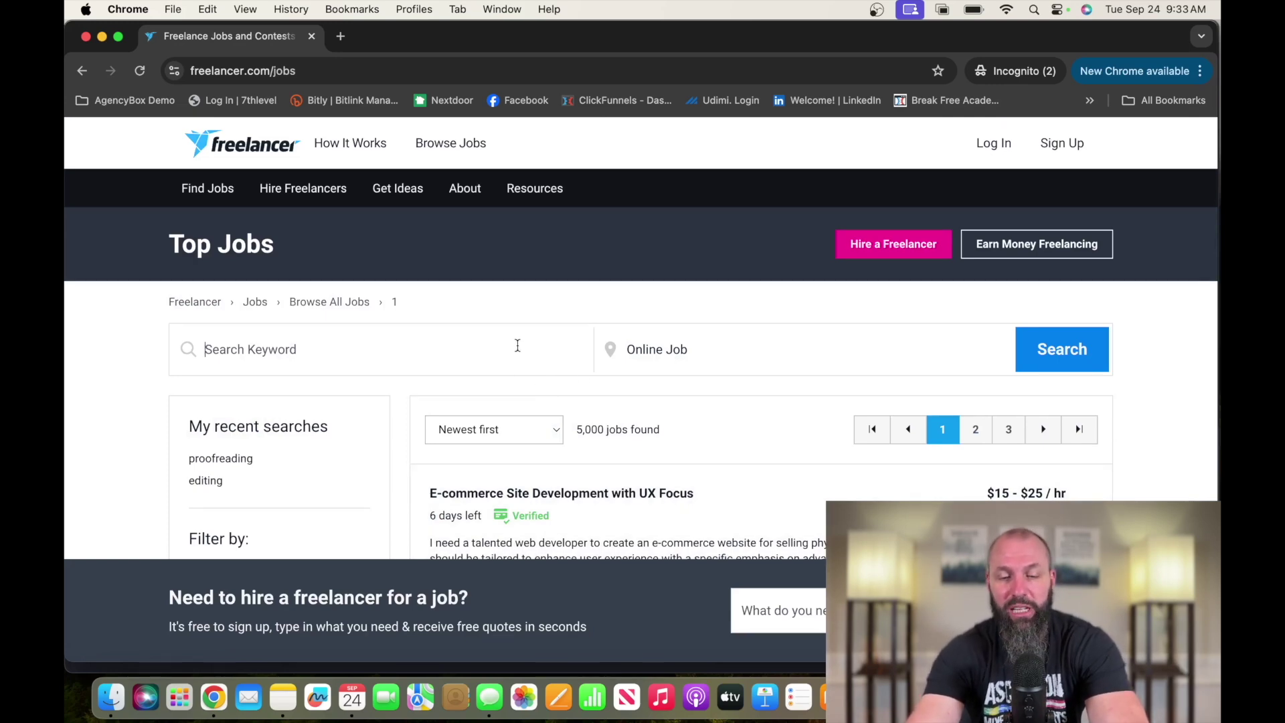
pyautogui.write('proofreading')
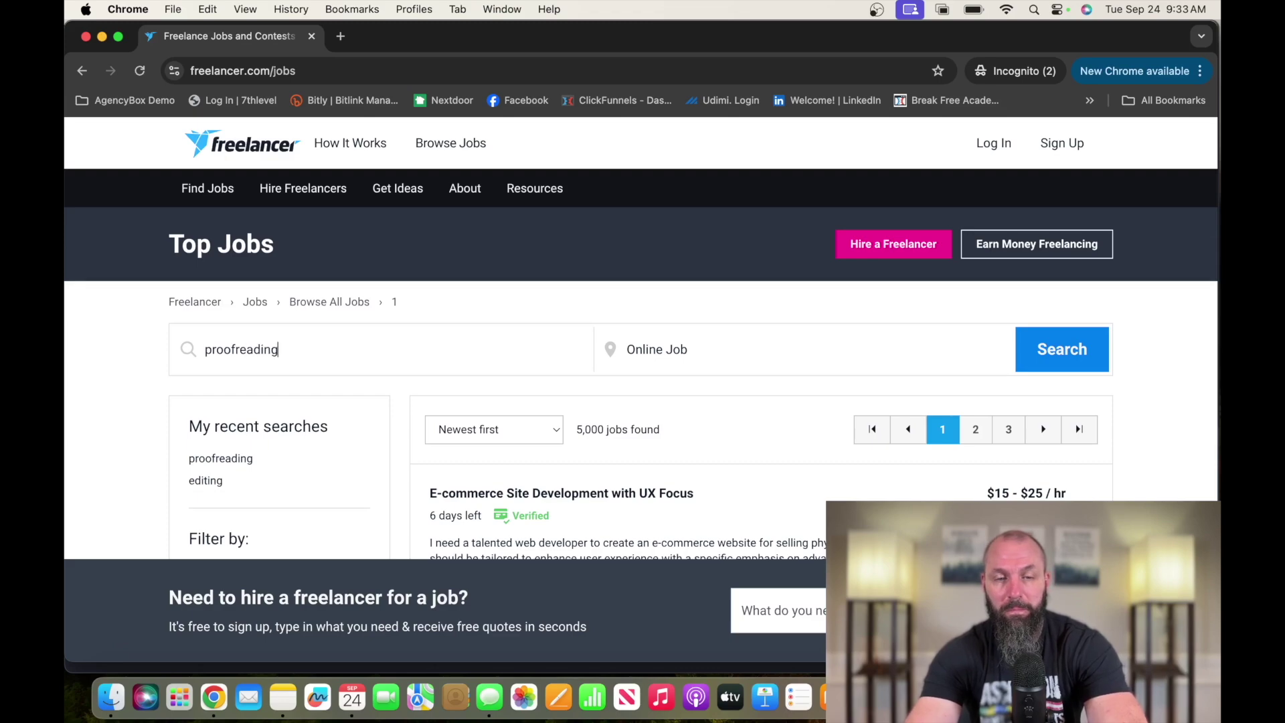
# Run the 'proofreading' keyword search on Freelancer, returning 29 listings
pyautogui.press('Return')
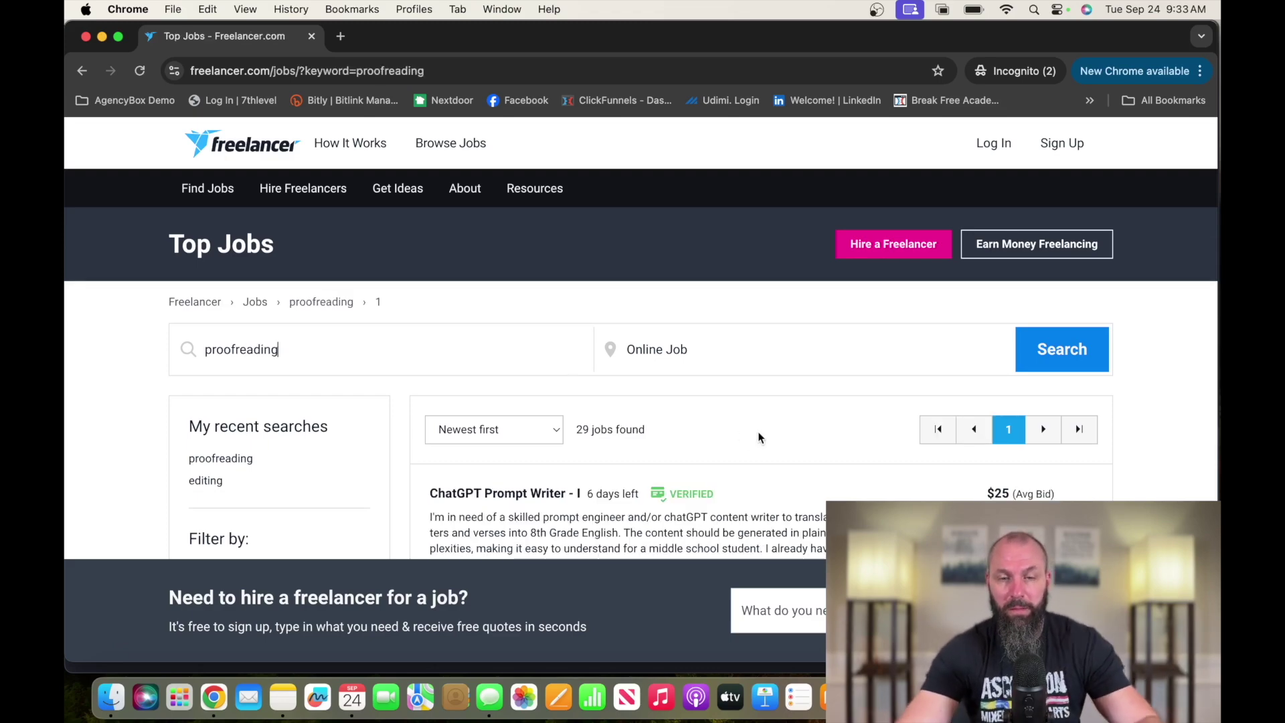
pyautogui.scroll(-3, 758, 435)
pyautogui.scroll(-3, 763, 434)
pyautogui.scroll(-3, 763, 433)
pyautogui.scroll(-2, 763, 435)
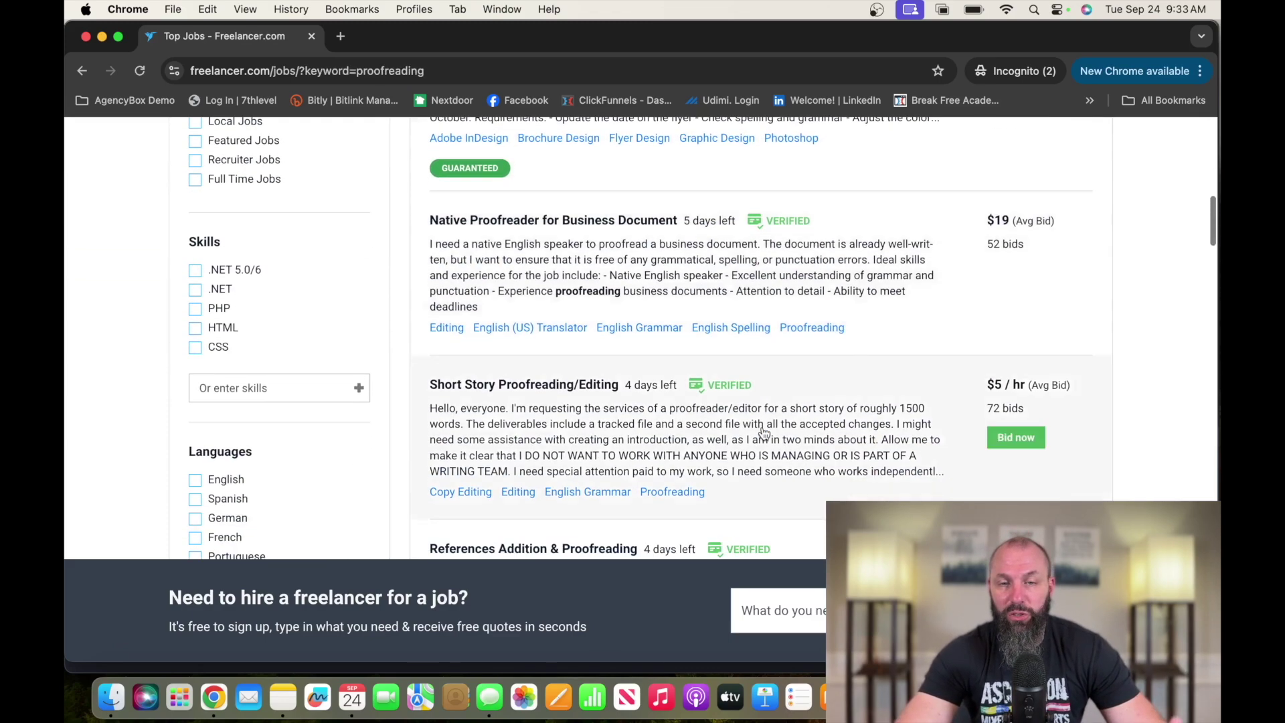
pyautogui.scroll(-1, 764, 434)
pyautogui.scroll(-2, 763, 434)
pyautogui.scroll(-2, 763, 433)
pyautogui.scroll(-3, 763, 434)
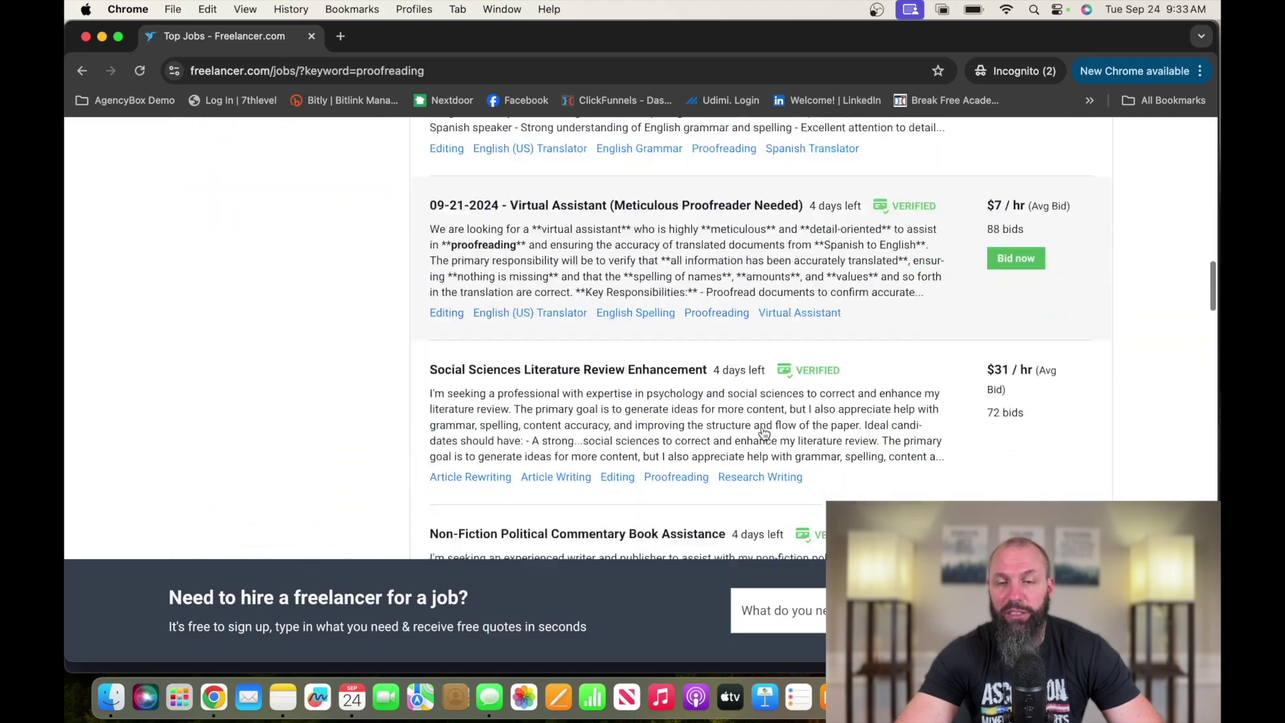
pyautogui.scroll(-2, 763, 434)
pyautogui.scroll(7, 764, 435)
pyautogui.scroll(10, 764, 434)
pyautogui.scroll(5, 763, 434)
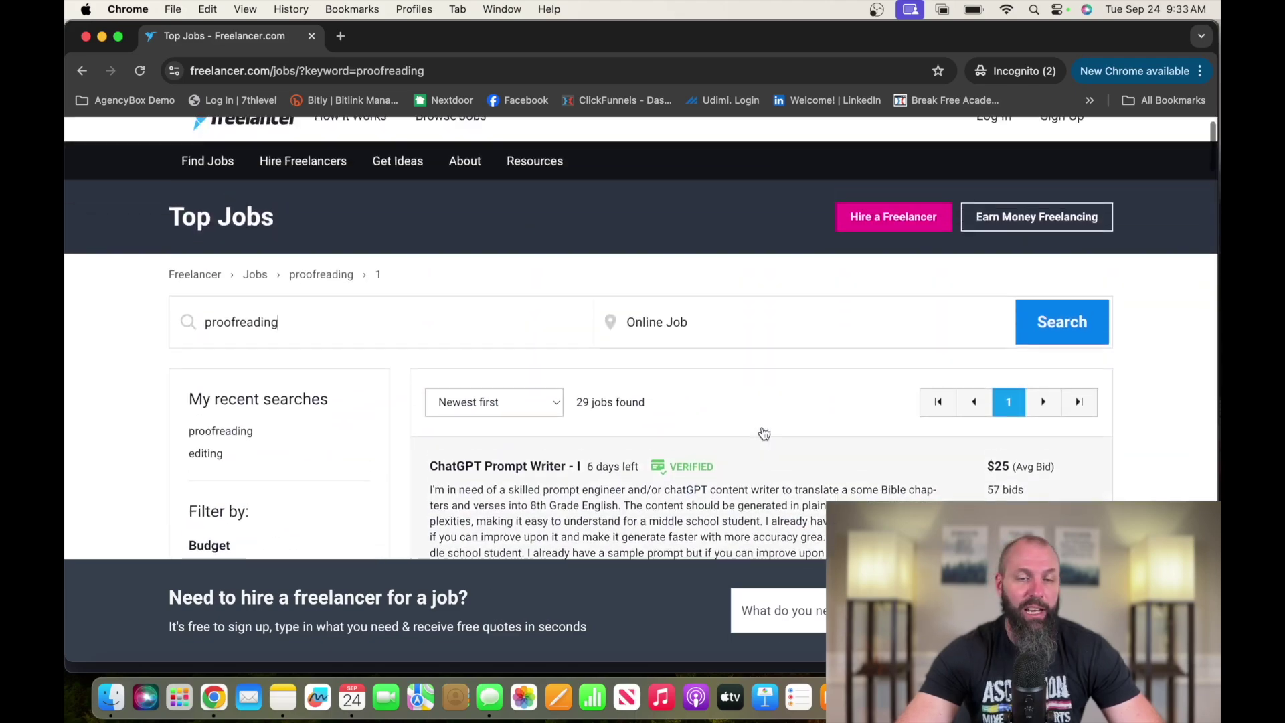
pyautogui.scroll(1, 763, 435)
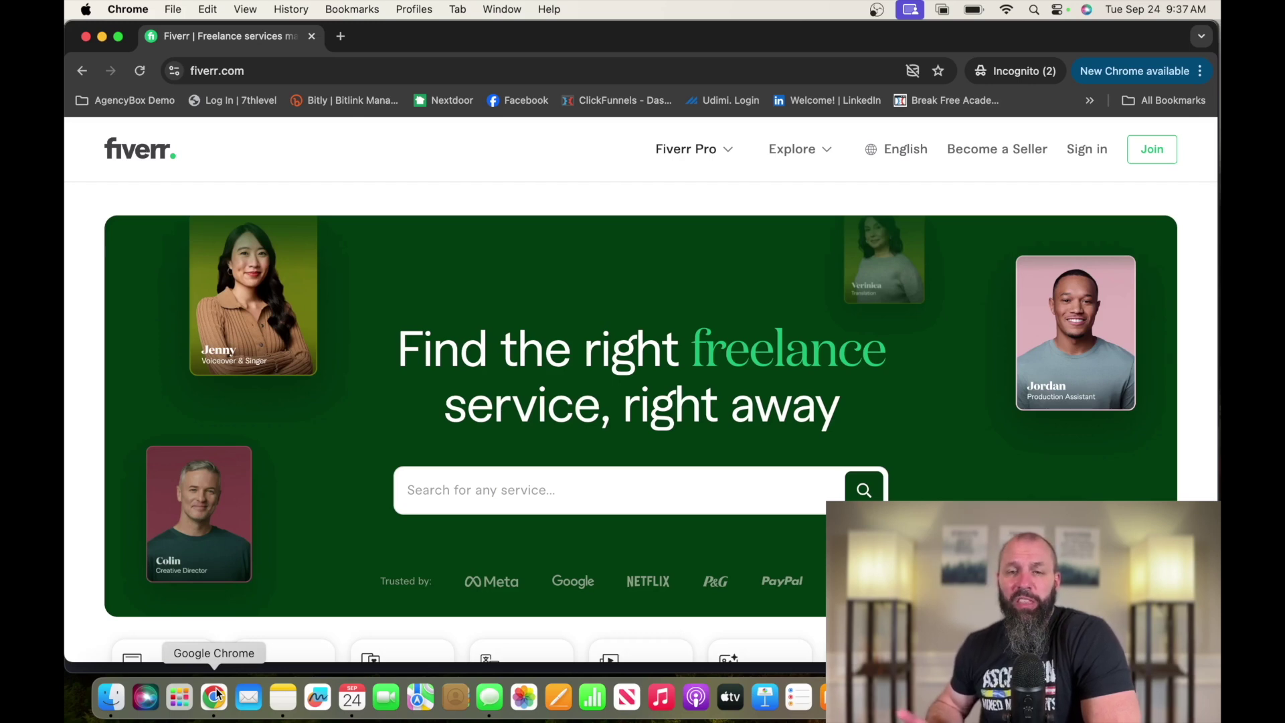
pyautogui.click(963, 149)
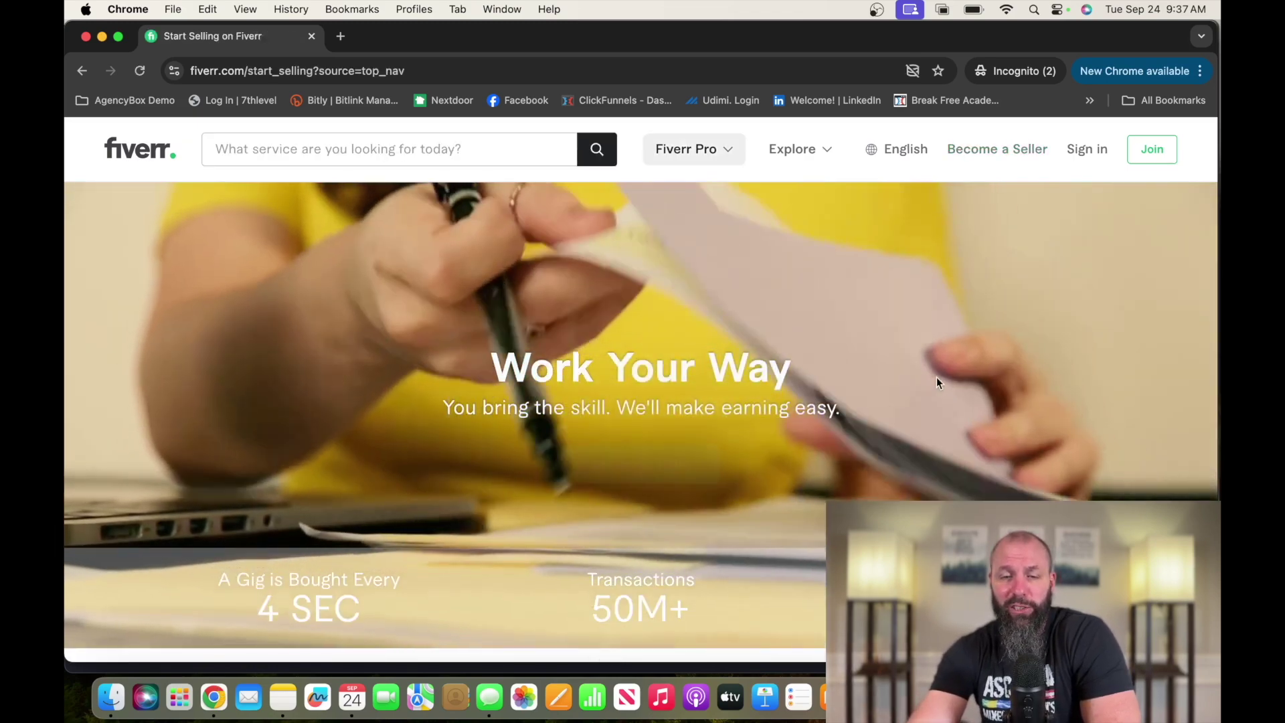
pyautogui.scroll(-1, 937, 379)
pyautogui.scroll(-1, 937, 380)
pyautogui.scroll(-1, 937, 380)
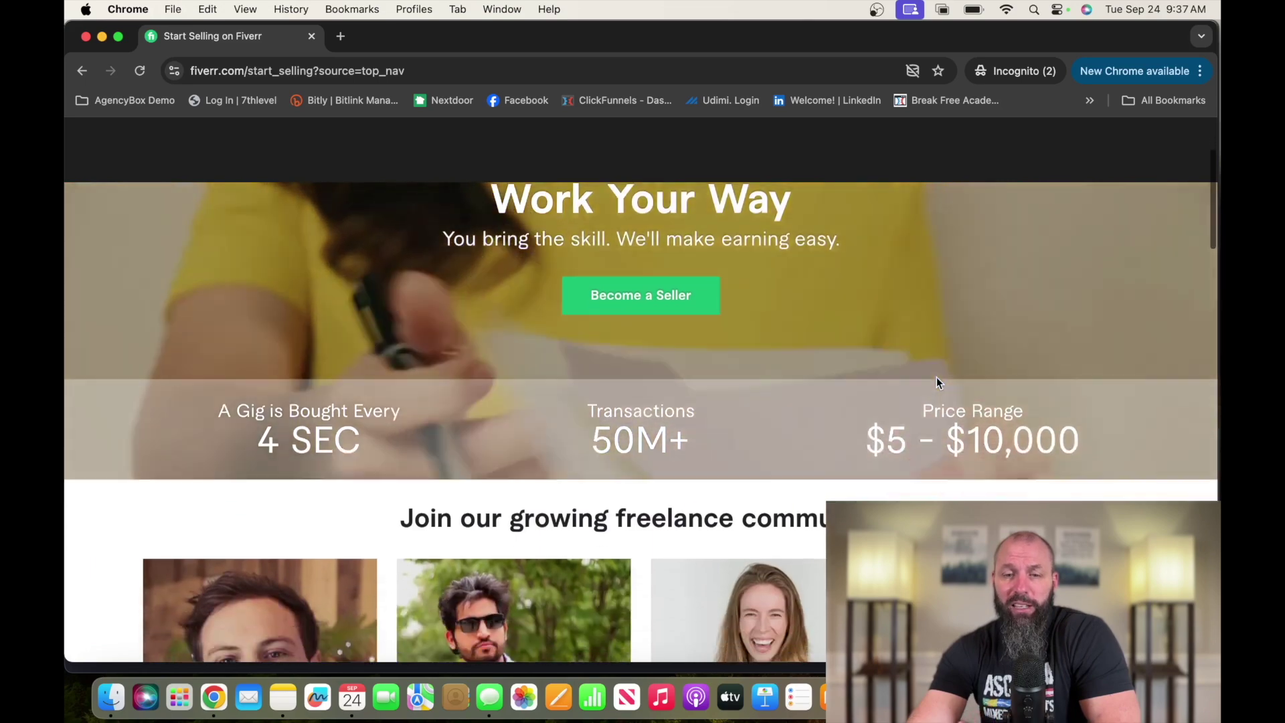
pyautogui.scroll(-2, 937, 380)
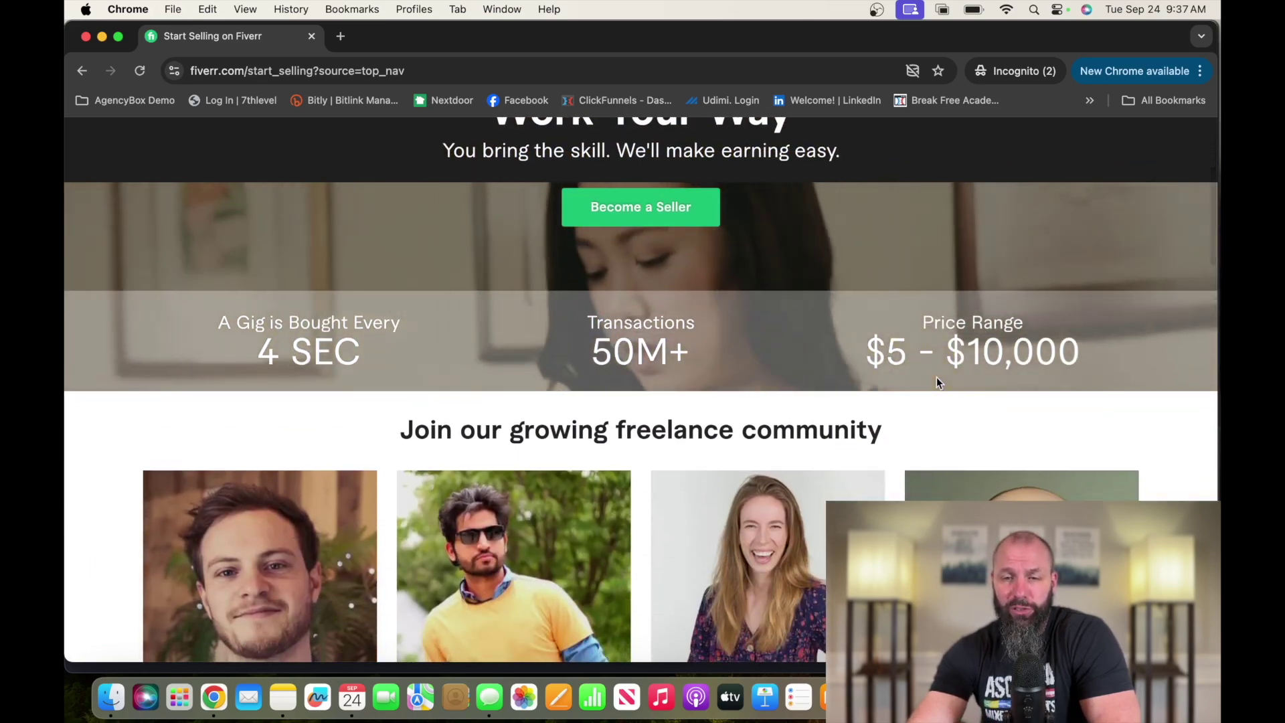
pyautogui.scroll(-2, 937, 379)
pyautogui.scroll(-3, 937, 379)
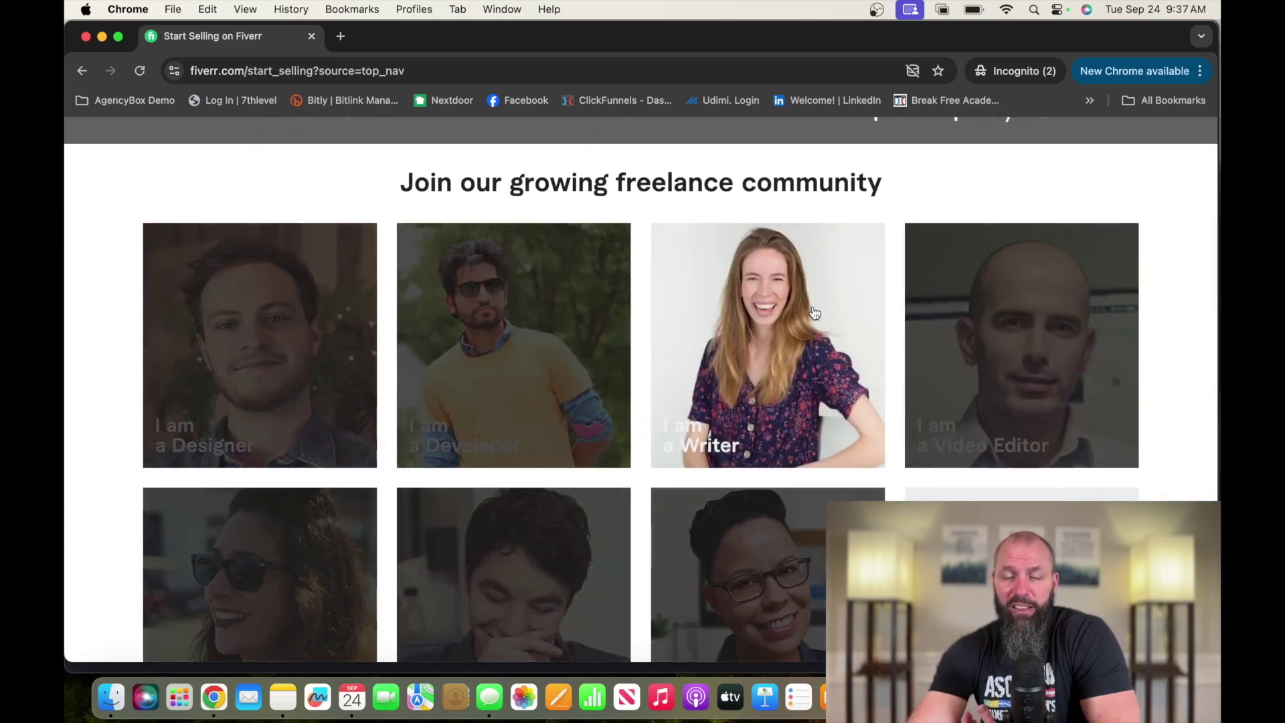
pyautogui.scroll(-2, 831, 470)
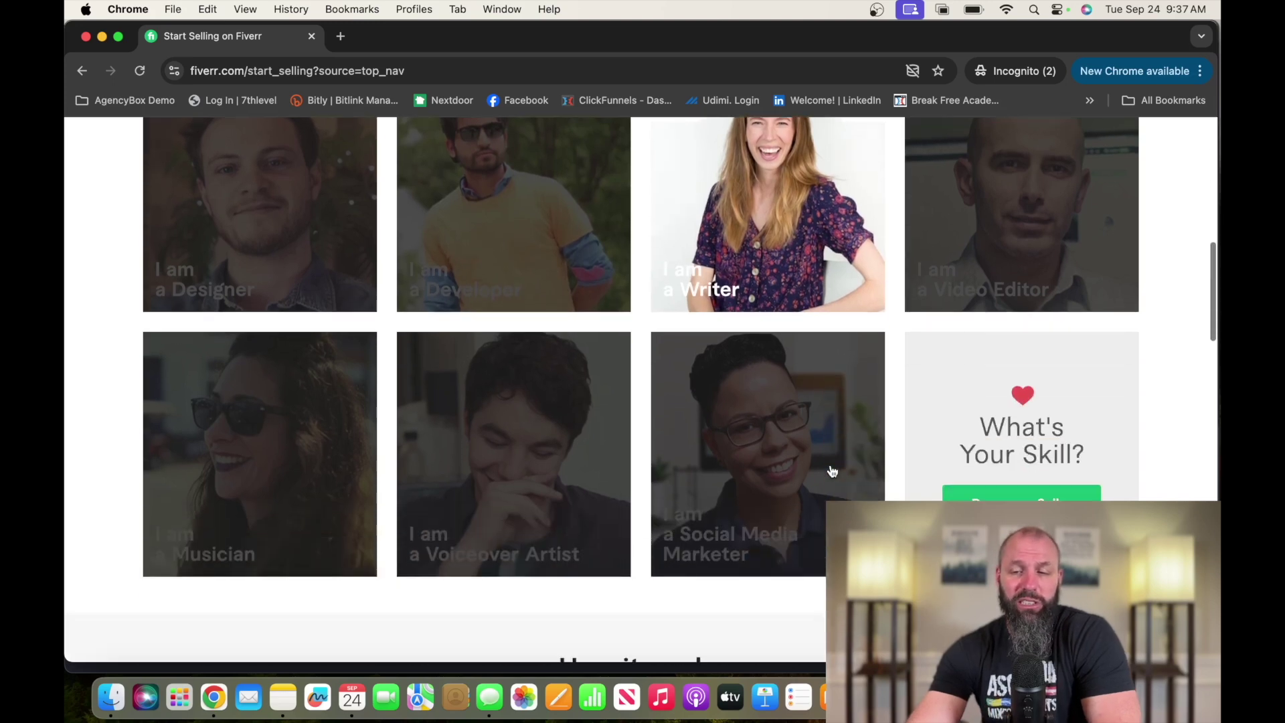
pyautogui.scroll(-2, 832, 471)
pyautogui.scroll(-2, 832, 471)
pyautogui.scroll(-2, 831, 471)
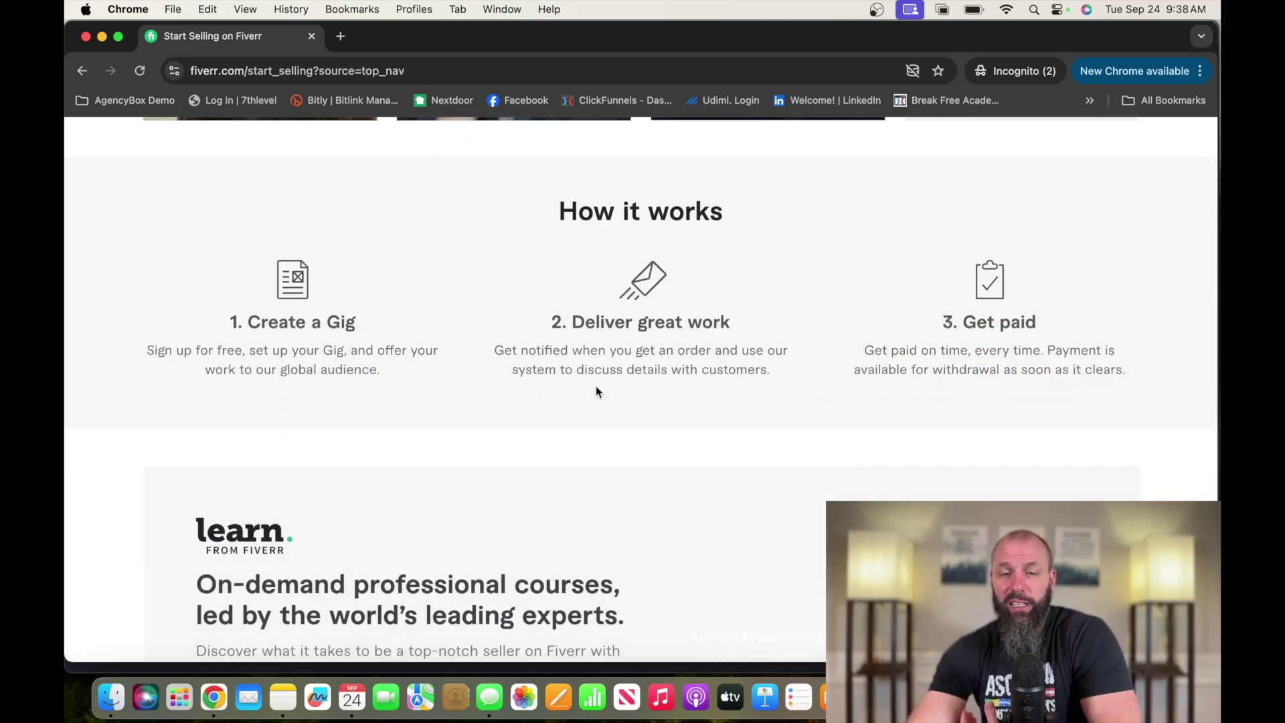
pyautogui.scroll(-2, 913, 388)
pyautogui.scroll(-2, 912, 388)
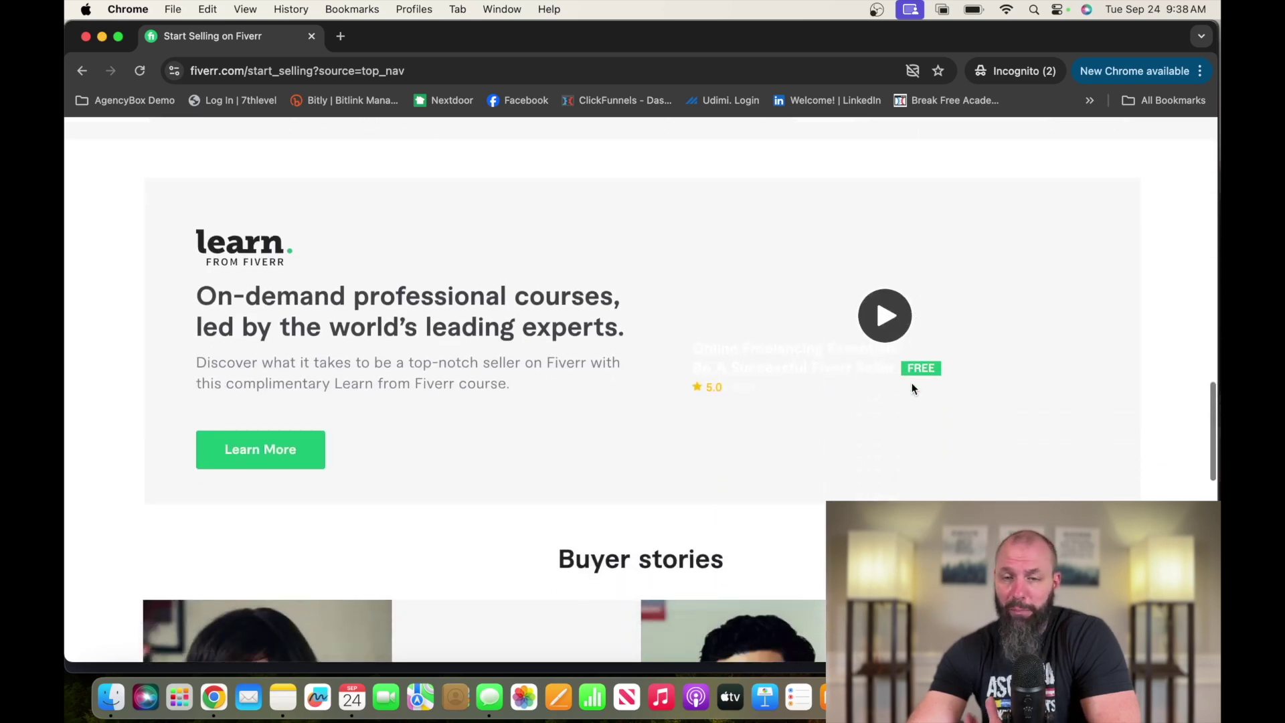
pyautogui.scroll(-2, 912, 388)
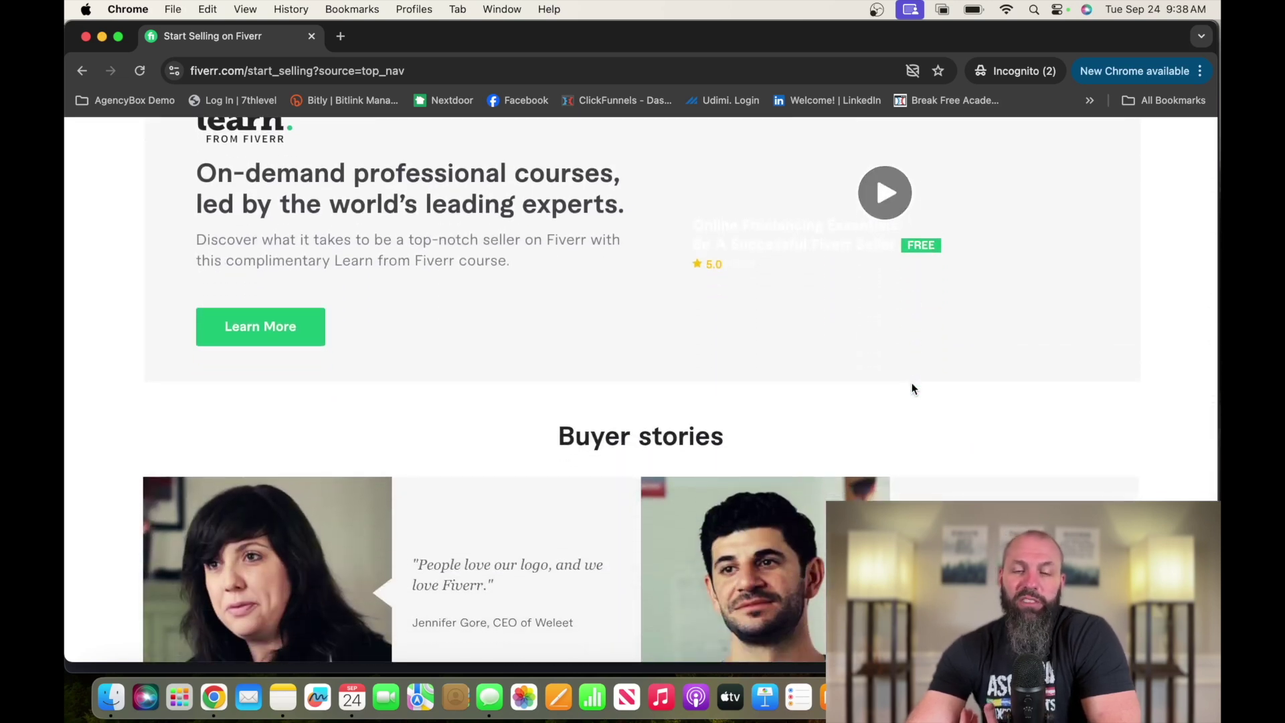
pyautogui.scroll(-2, 913, 388)
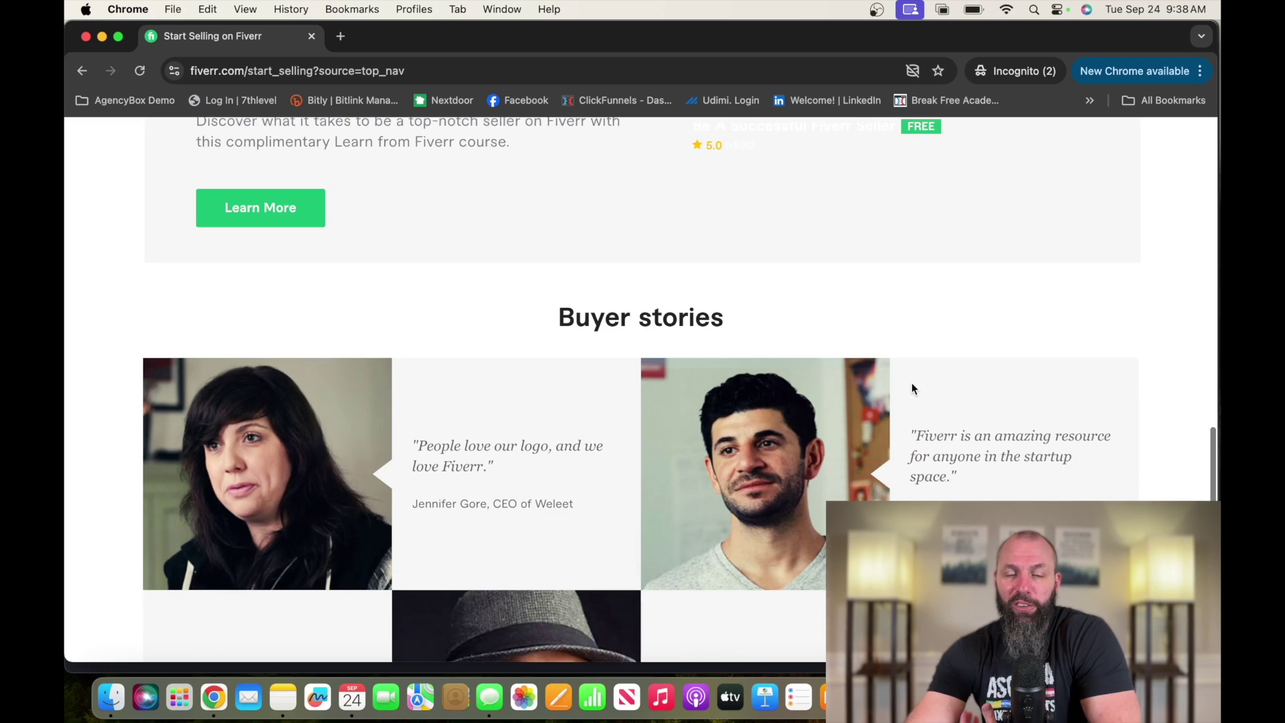
pyautogui.scroll(-1, 913, 388)
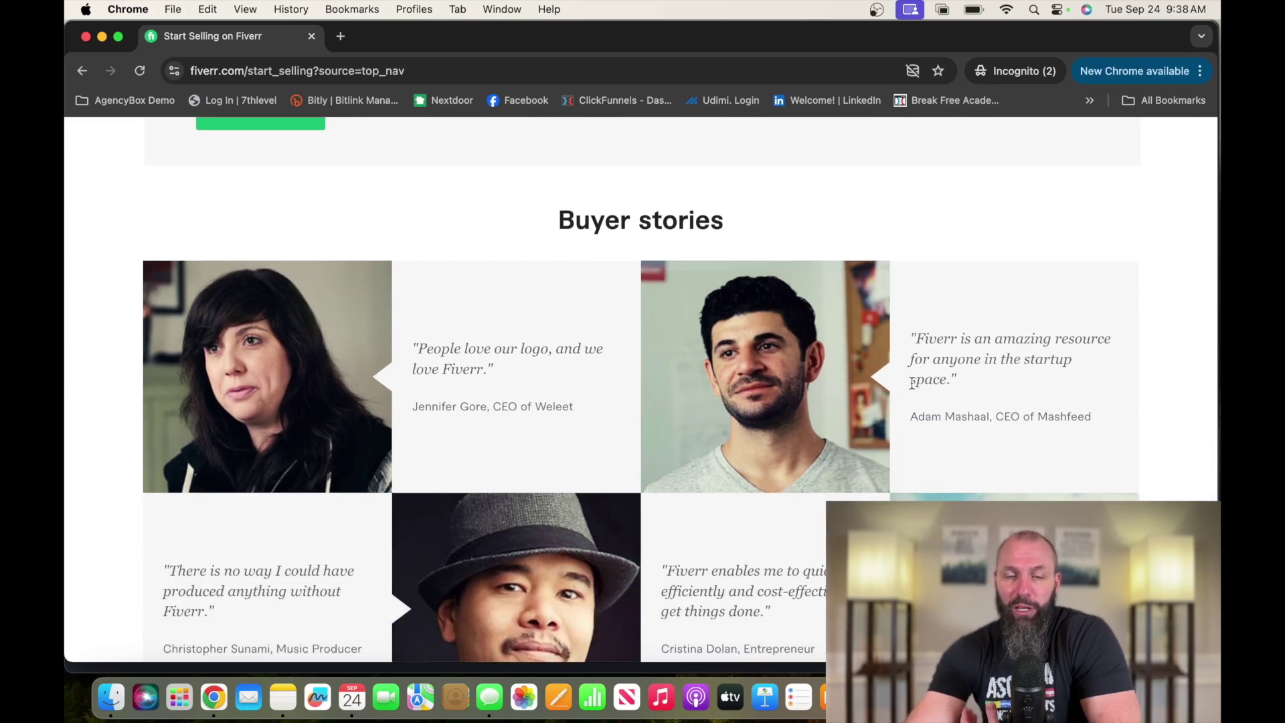
pyautogui.scroll(-1, 911, 382)
pyautogui.scroll(-2, 911, 383)
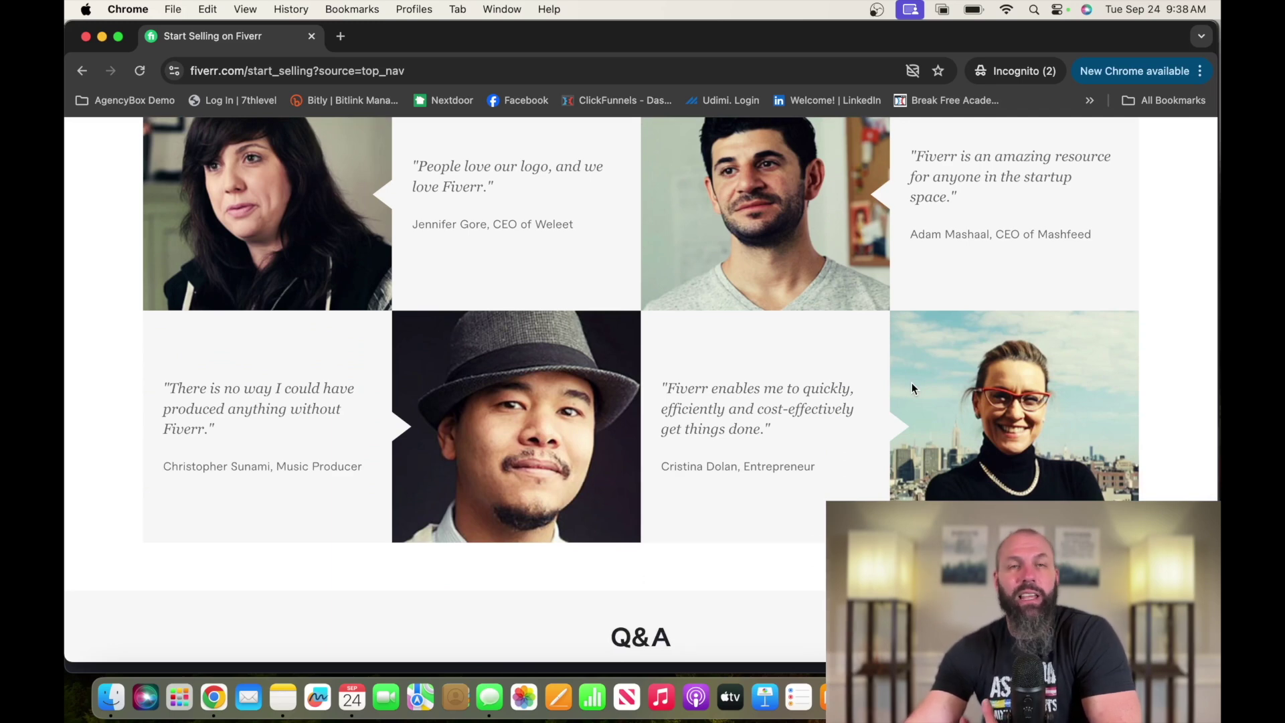
pyautogui.scroll(-5, 912, 387)
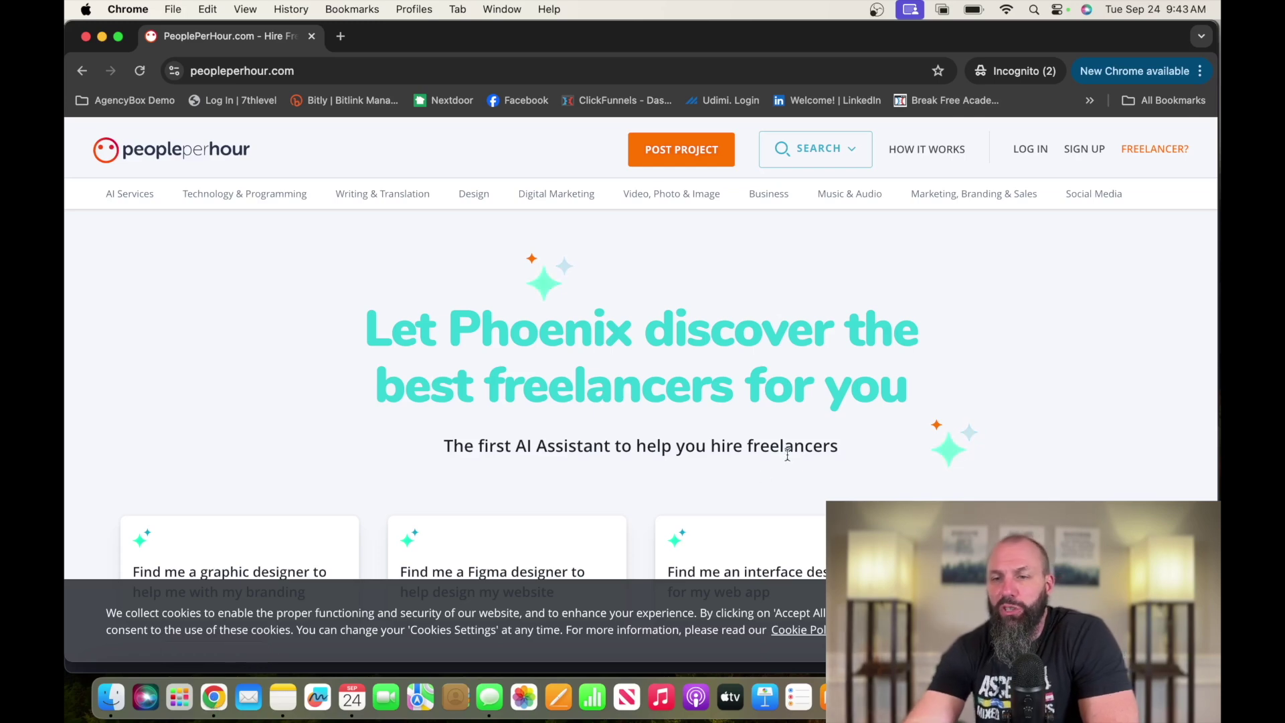
# View PeoplePerHour's freelancer registration page, then return to the home page
pyautogui.click(1127, 151)
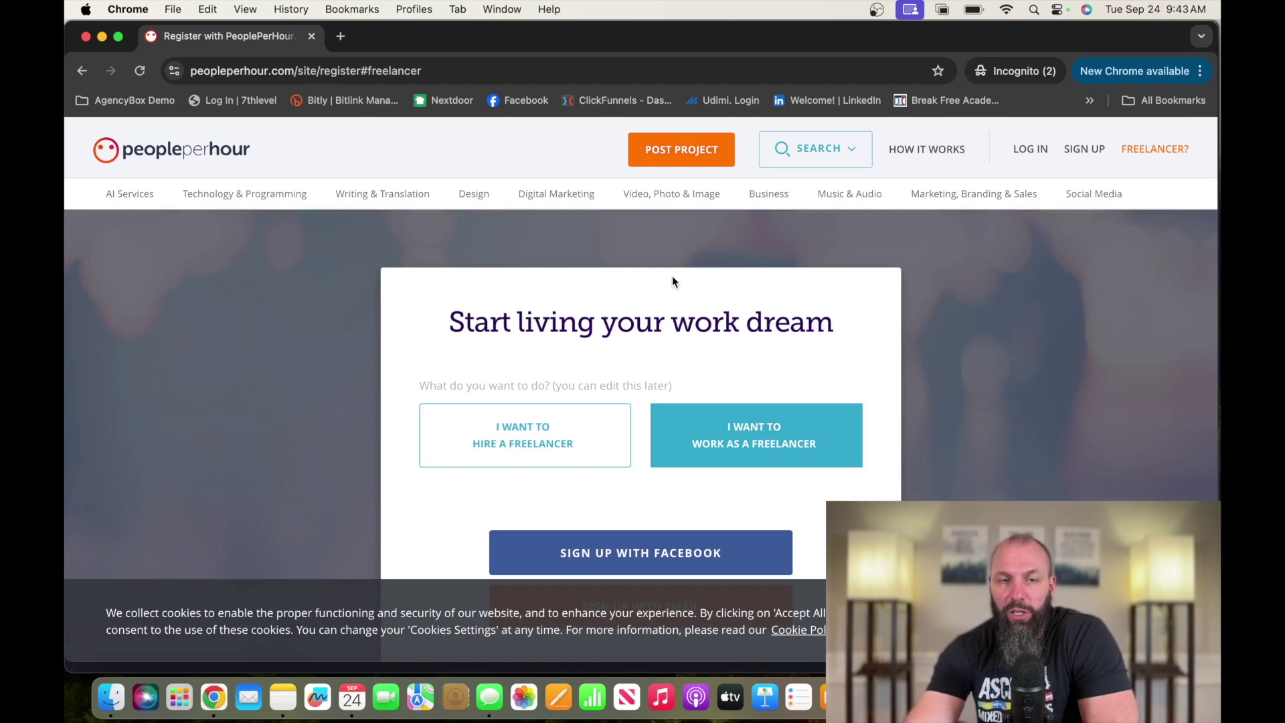
pyautogui.click(83, 71)
pyautogui.scroll(-5, 268, 395)
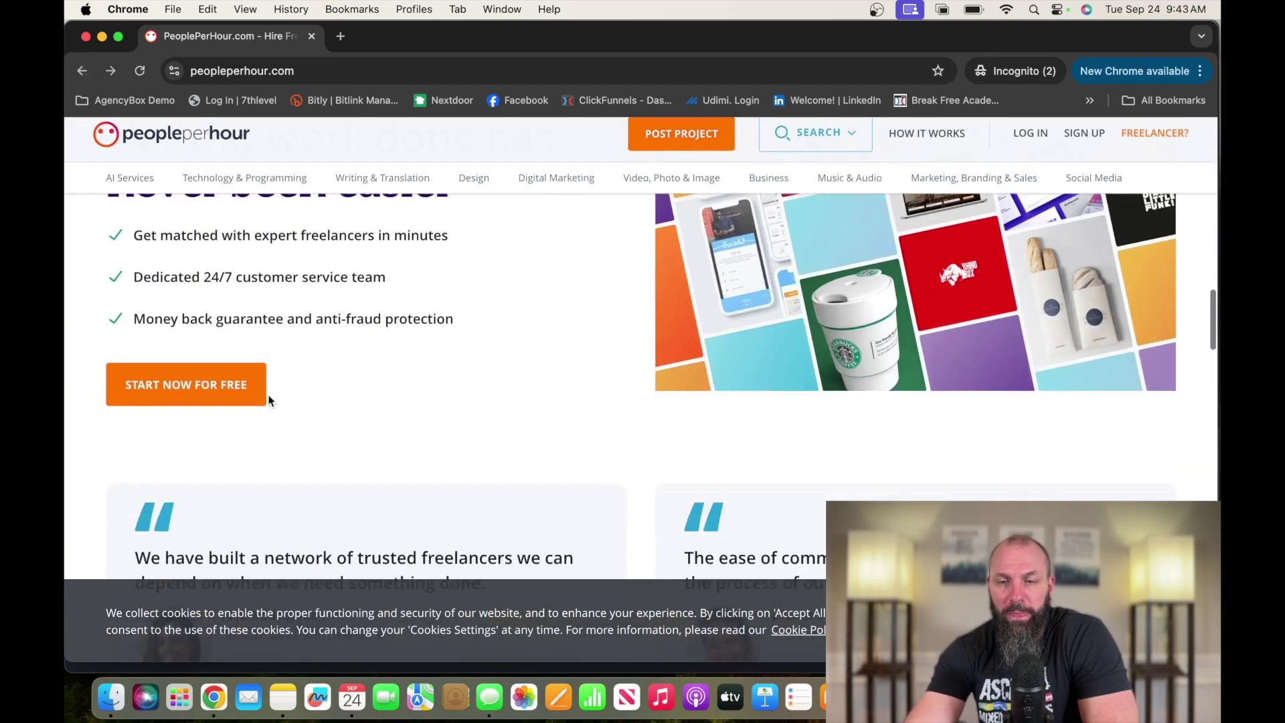
pyautogui.scroll(-5, 268, 400)
pyautogui.scroll(-5, 267, 399)
pyautogui.scroll(-5, 268, 400)
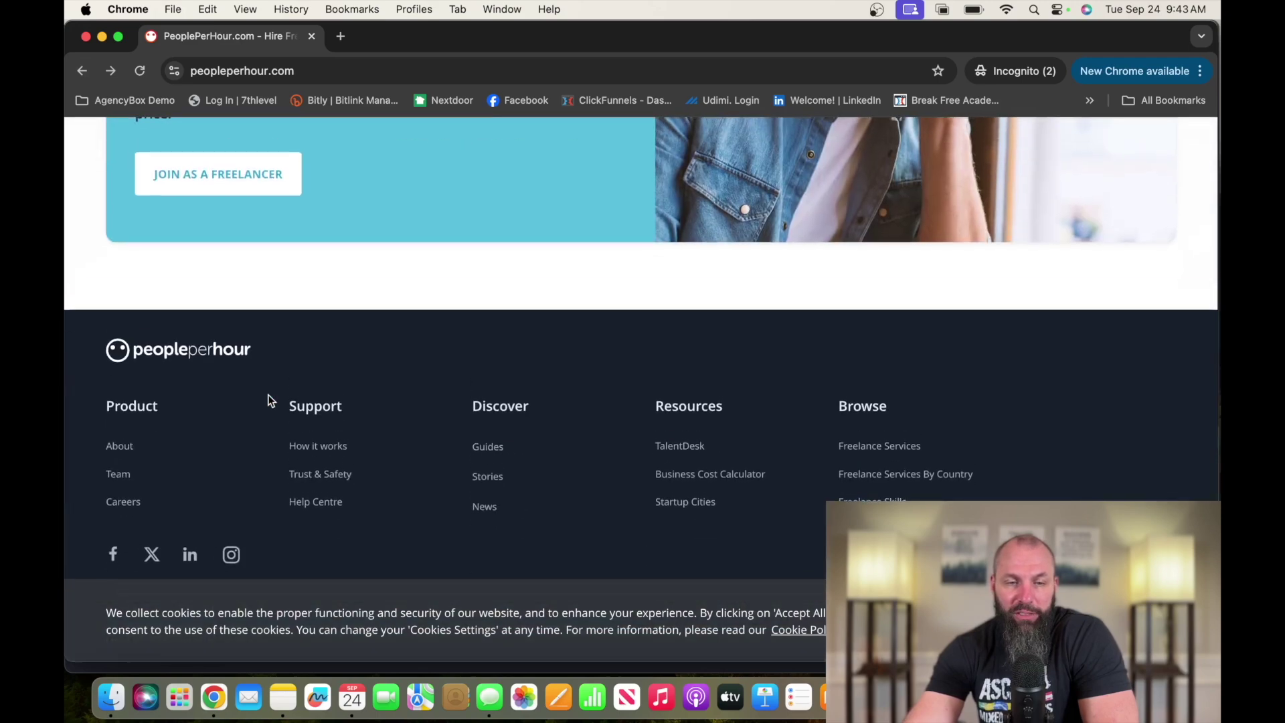
# Open PeoplePerHour's How It Works page and show the Freelancer guide
pyautogui.click(310, 448)
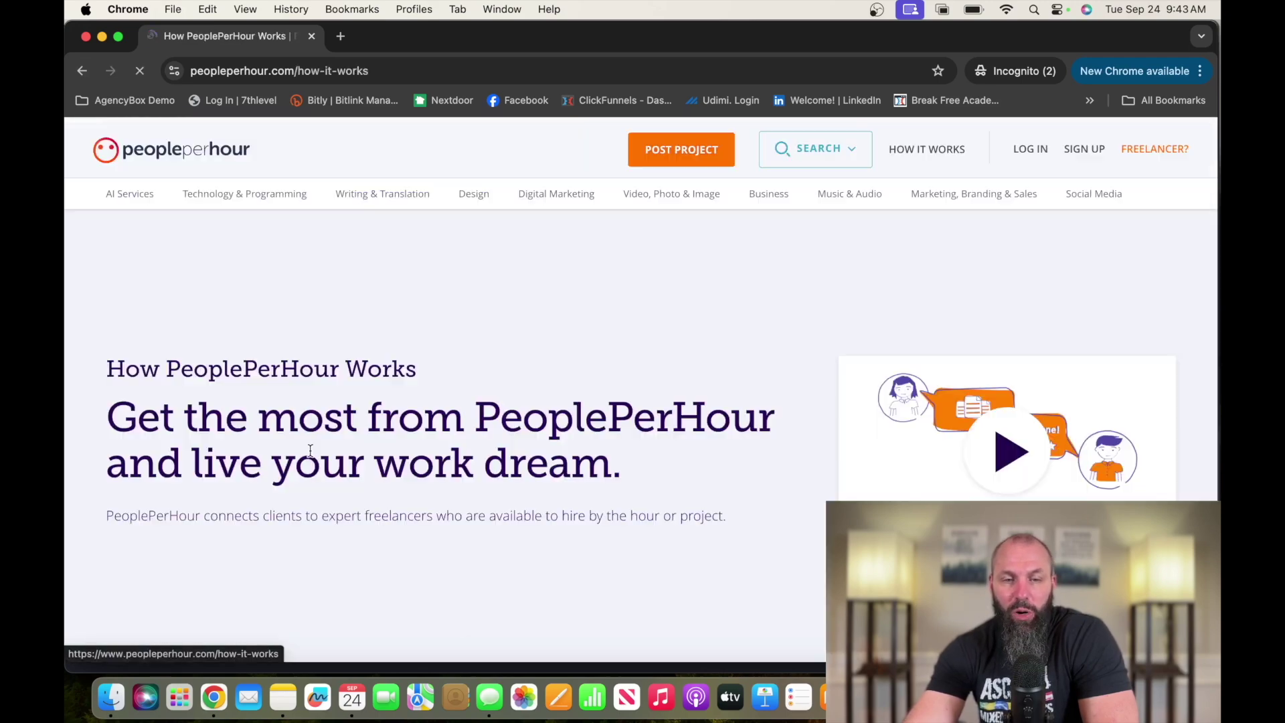
pyautogui.scroll(-5, 302, 422)
pyautogui.click(281, 400)
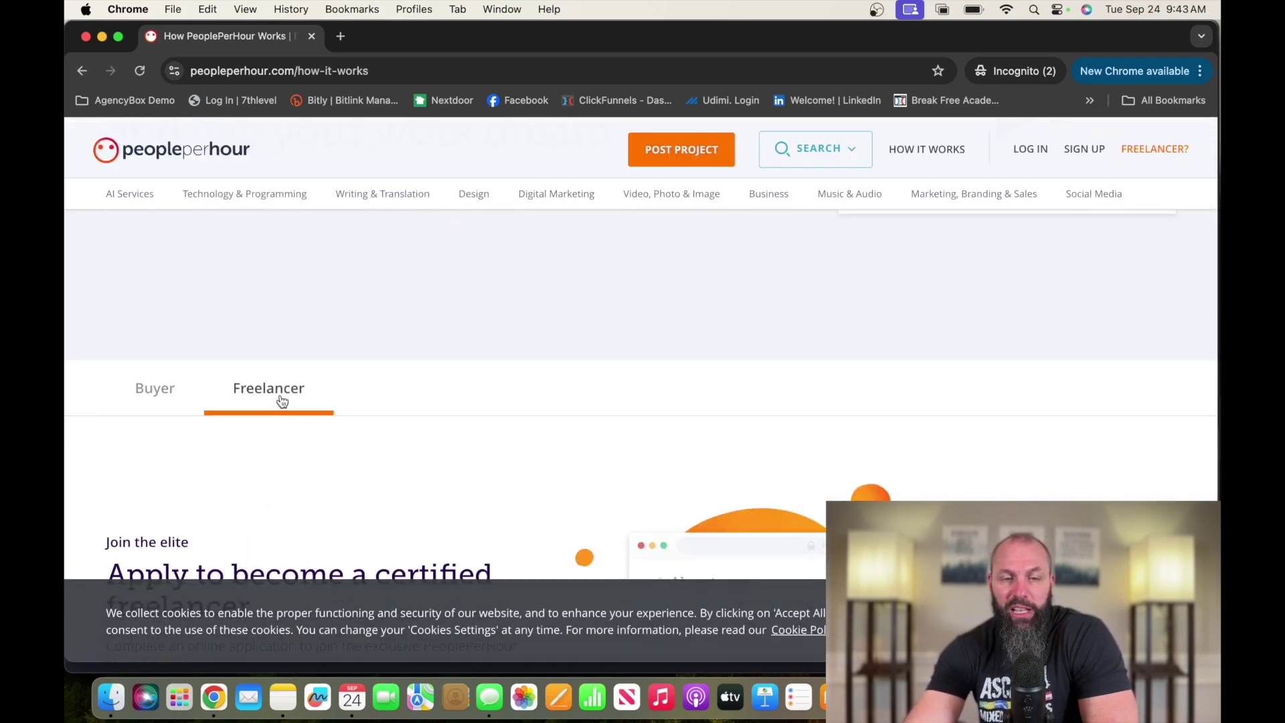
pyautogui.scroll(-4, 281, 400)
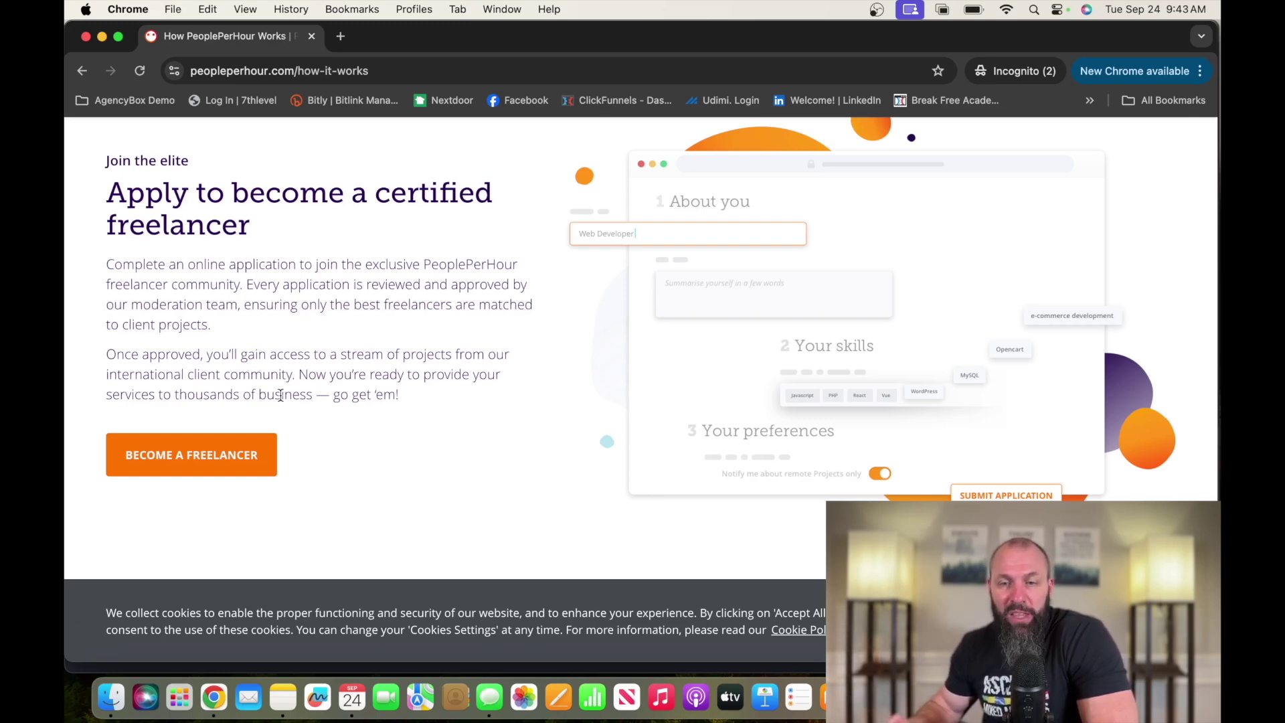
pyautogui.scroll(-5, 390, 536)
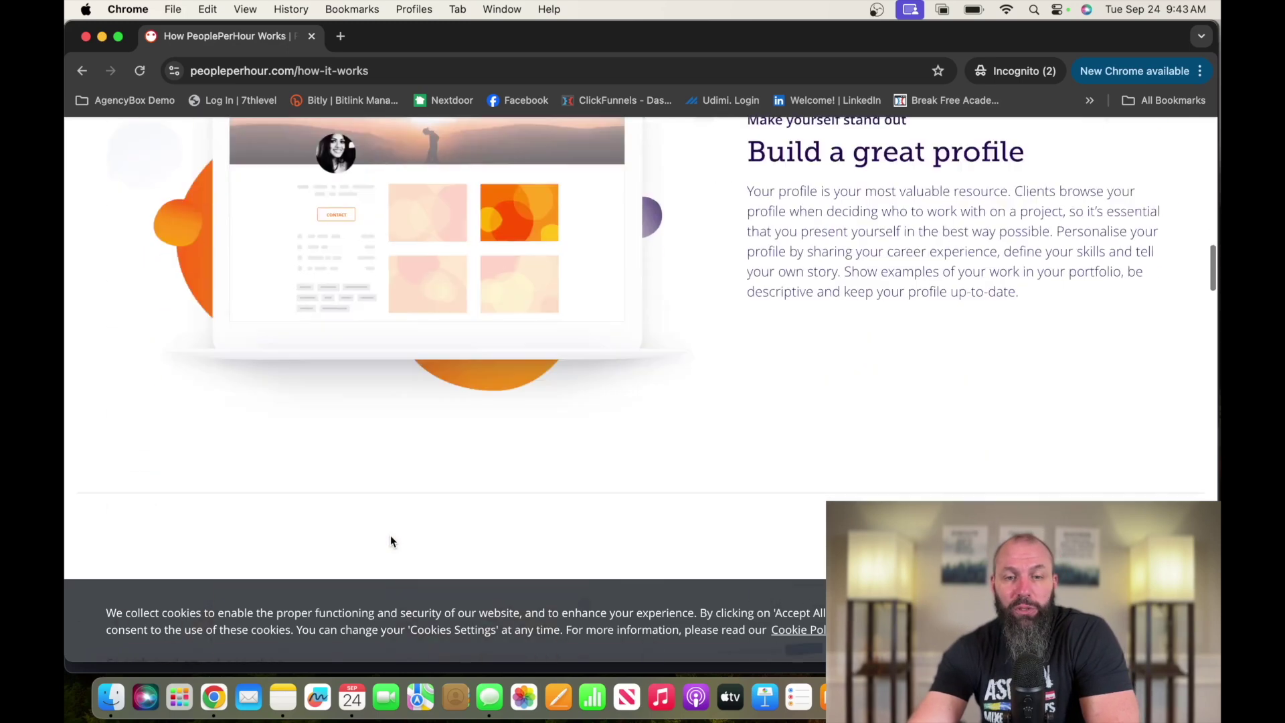
pyautogui.scroll(-2, 391, 541)
pyautogui.scroll(-2, 390, 542)
pyautogui.scroll(-2, 391, 541)
pyautogui.scroll(-2, 391, 542)
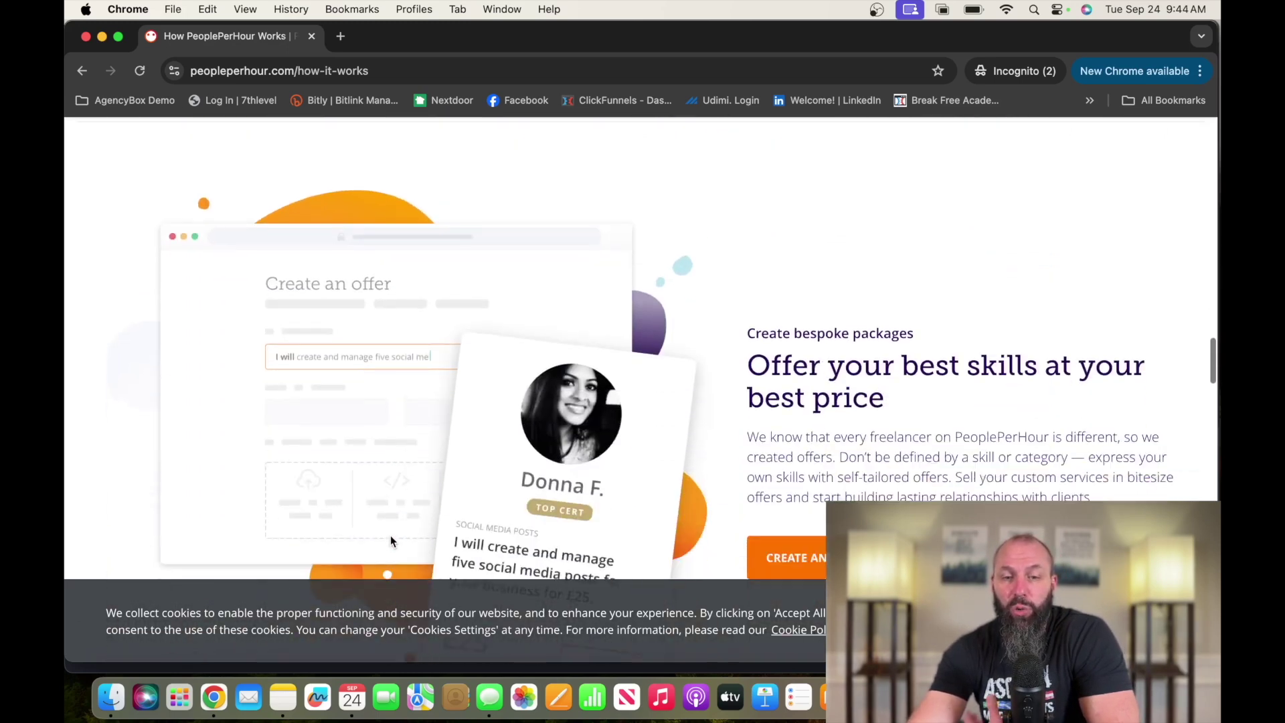
pyautogui.scroll(-3, 391, 540)
pyautogui.scroll(-5, 391, 540)
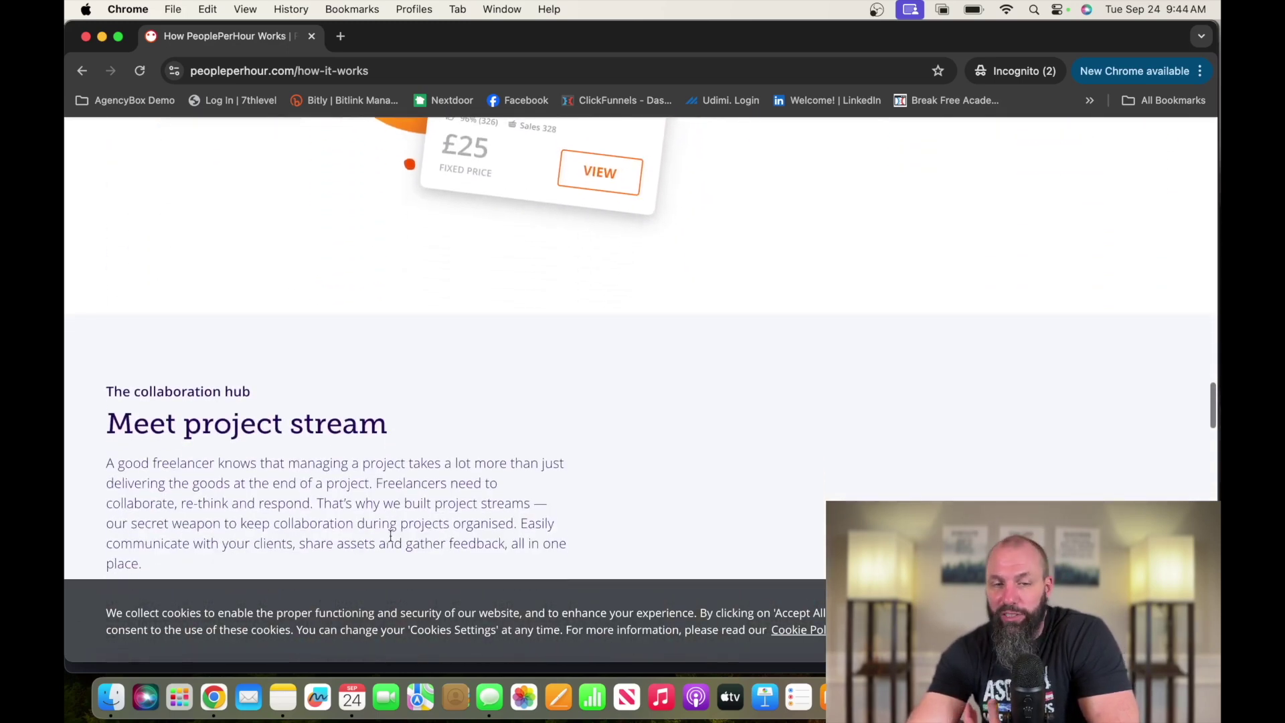
pyautogui.scroll(-3, 390, 536)
pyautogui.scroll(-3, 391, 535)
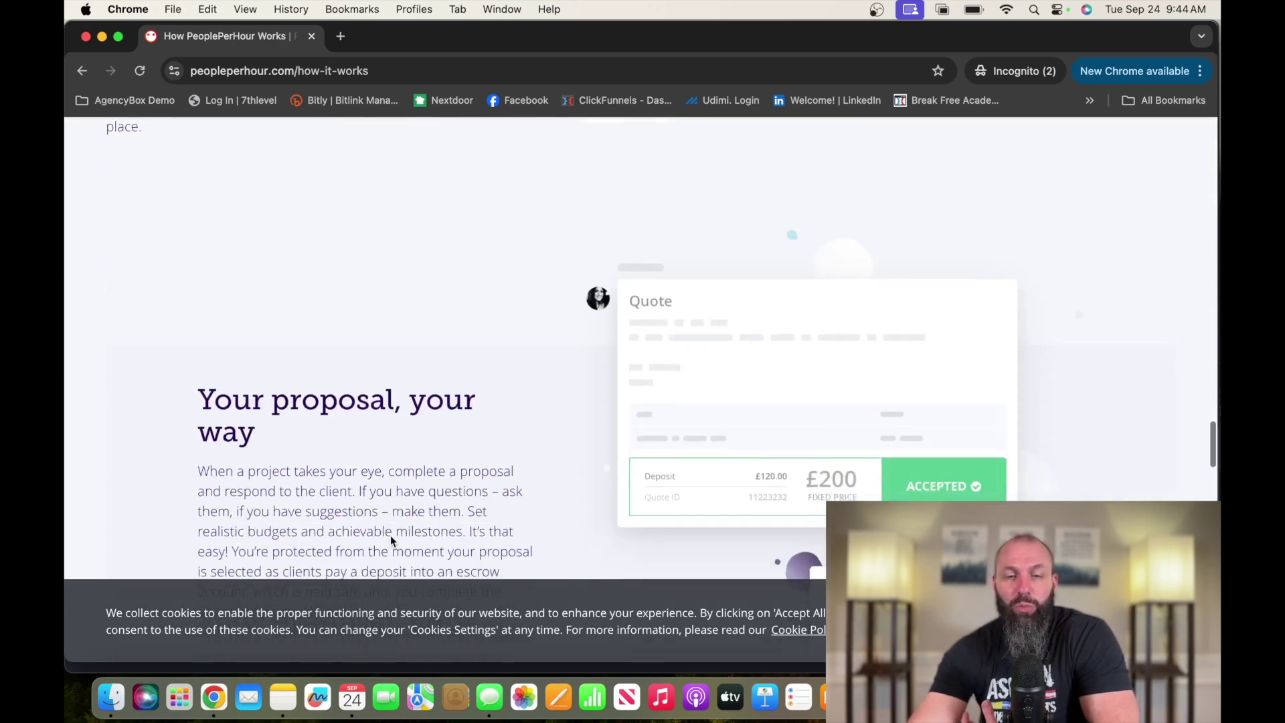
pyautogui.scroll(-2, 390, 540)
pyautogui.scroll(-3, 391, 540)
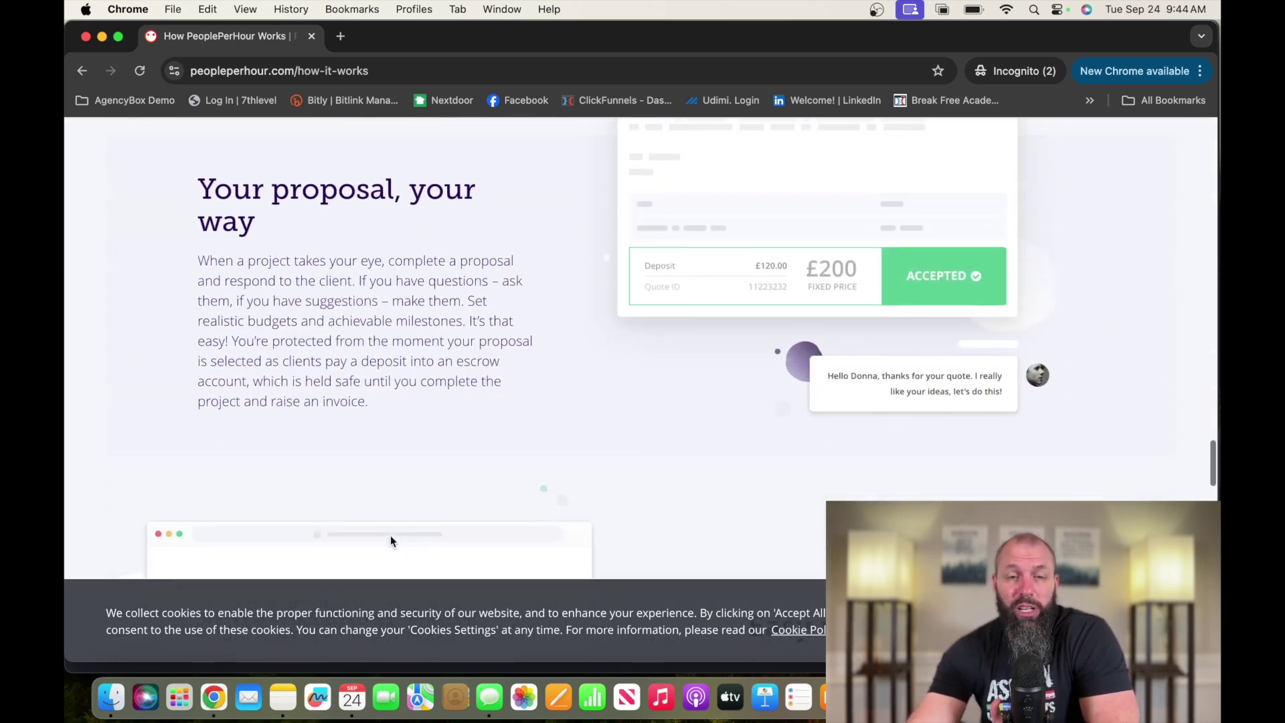
pyautogui.scroll(-2, 391, 540)
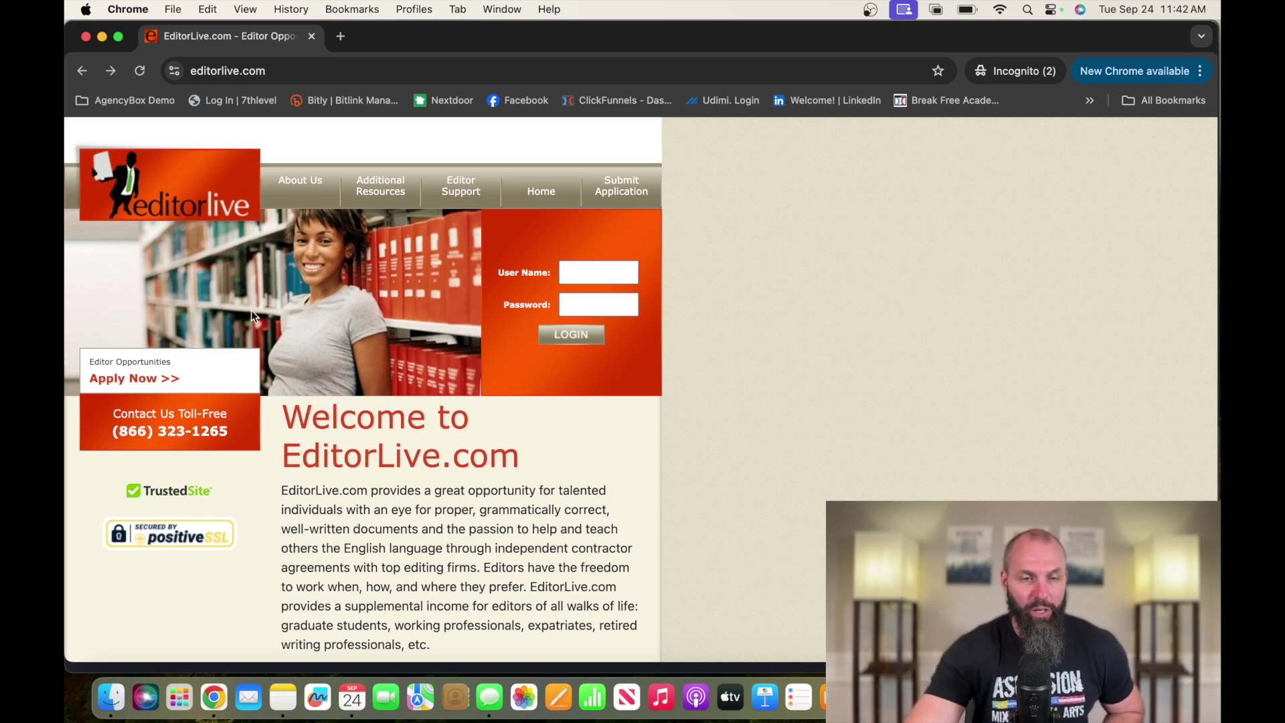
# Open EditorLive's Editor Application form via Apply Now under Editor Opportunities
pyautogui.click(116, 381)
pyautogui.scroll(-4, 369, 404)
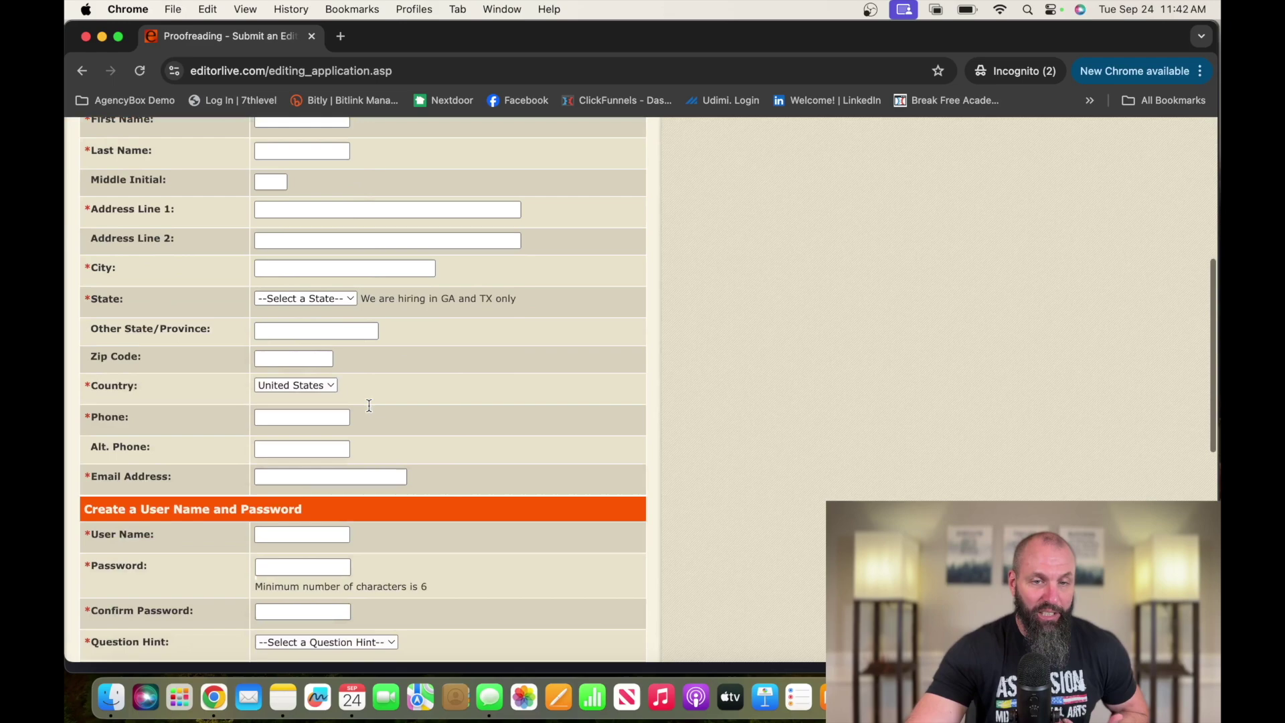
pyautogui.scroll(-3, 368, 405)
pyautogui.scroll(-4, 369, 405)
pyautogui.scroll(3, 368, 405)
pyautogui.scroll(4, 369, 405)
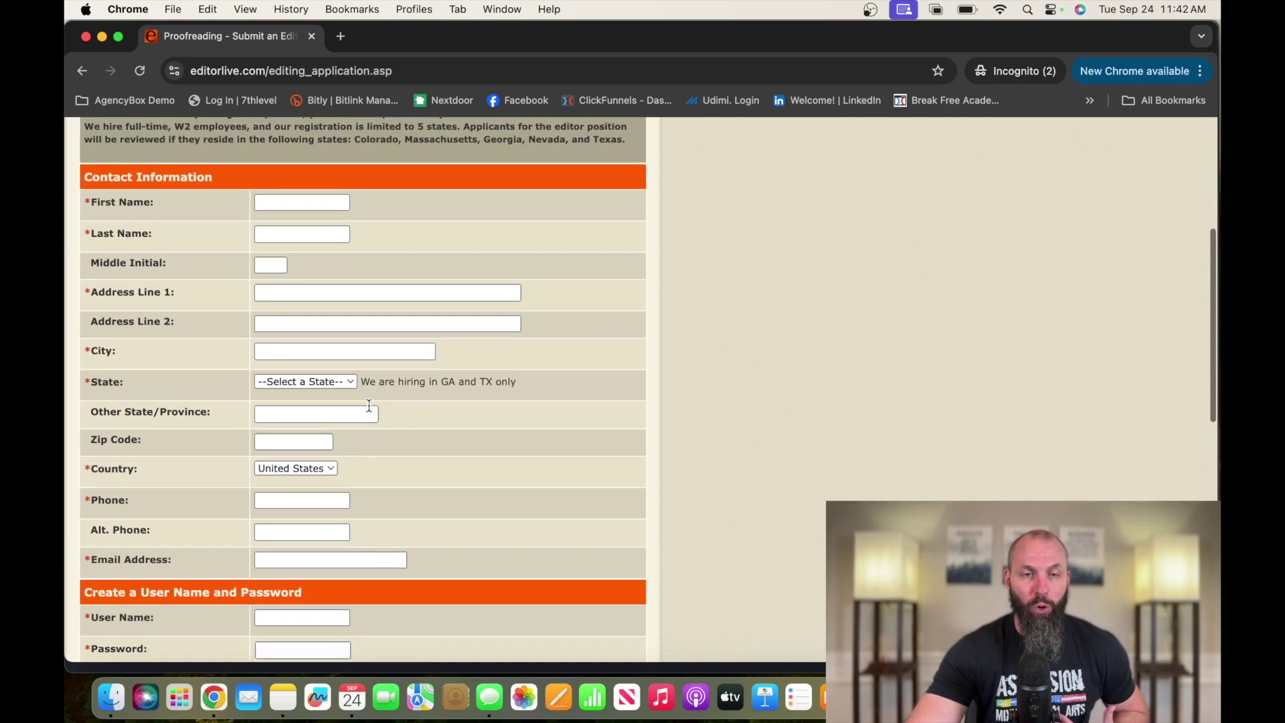
pyautogui.scroll(3, 369, 410)
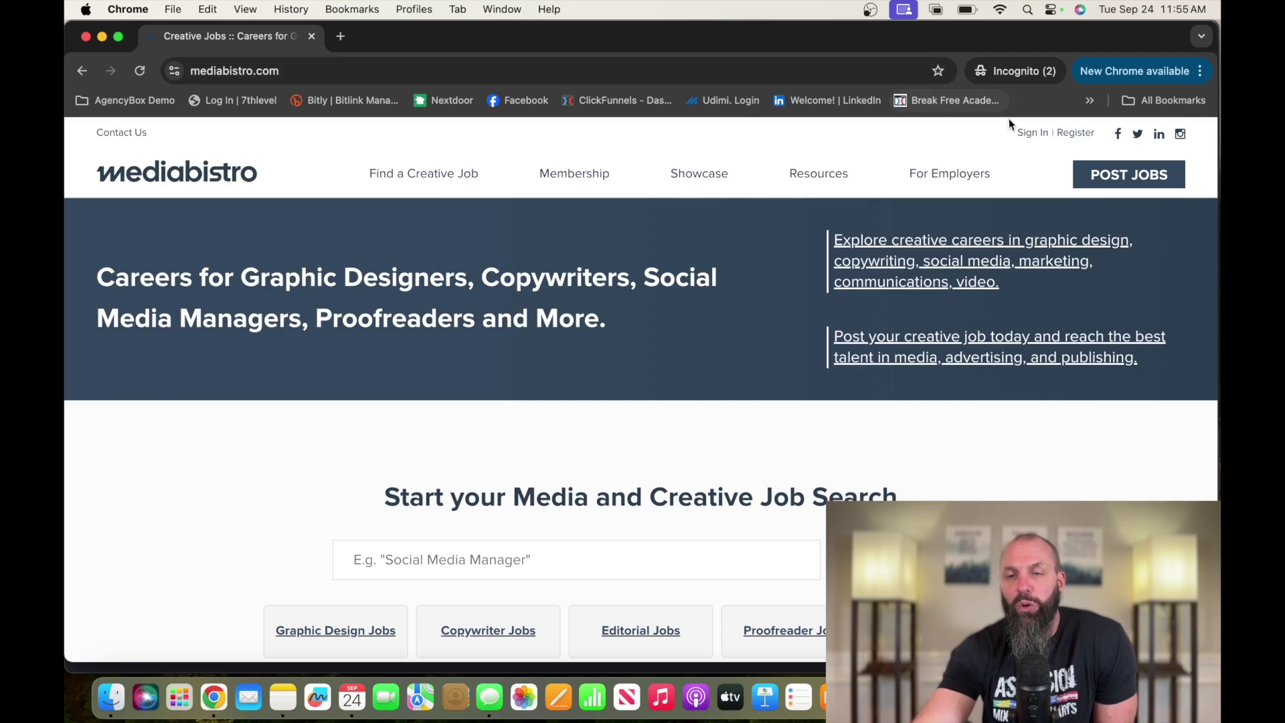
# Start Mediabistro registration and open the job-seeker account sign-up form
pyautogui.click(1070, 135)
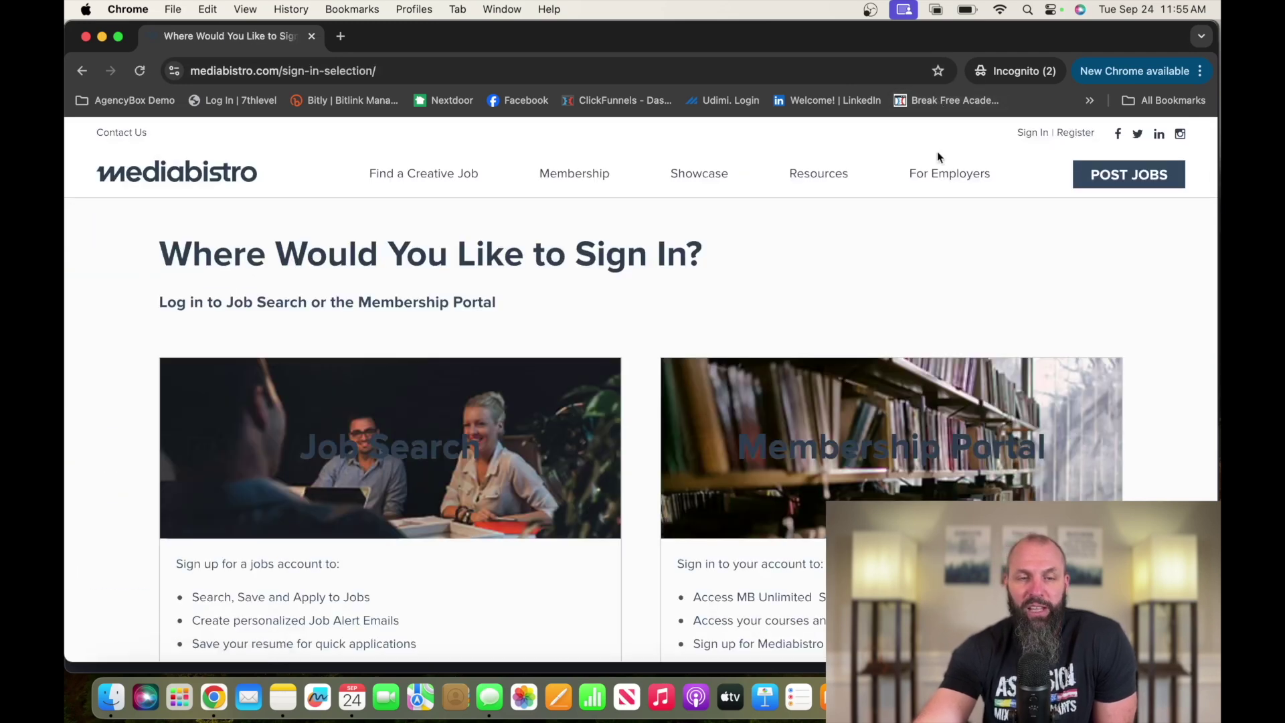
pyautogui.scroll(-5, 683, 227)
pyautogui.click(375, 376)
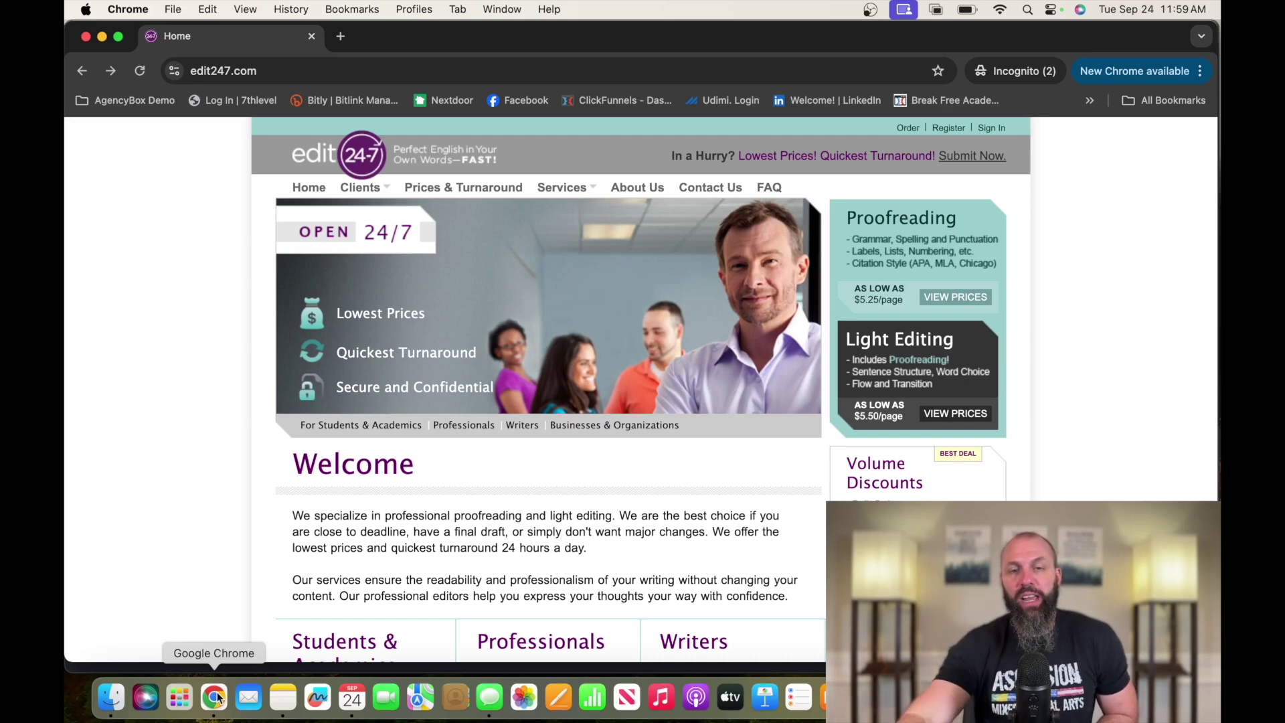
# Open Edit24-7's Contact Us page with its Editors application section
pyautogui.click(731, 188)
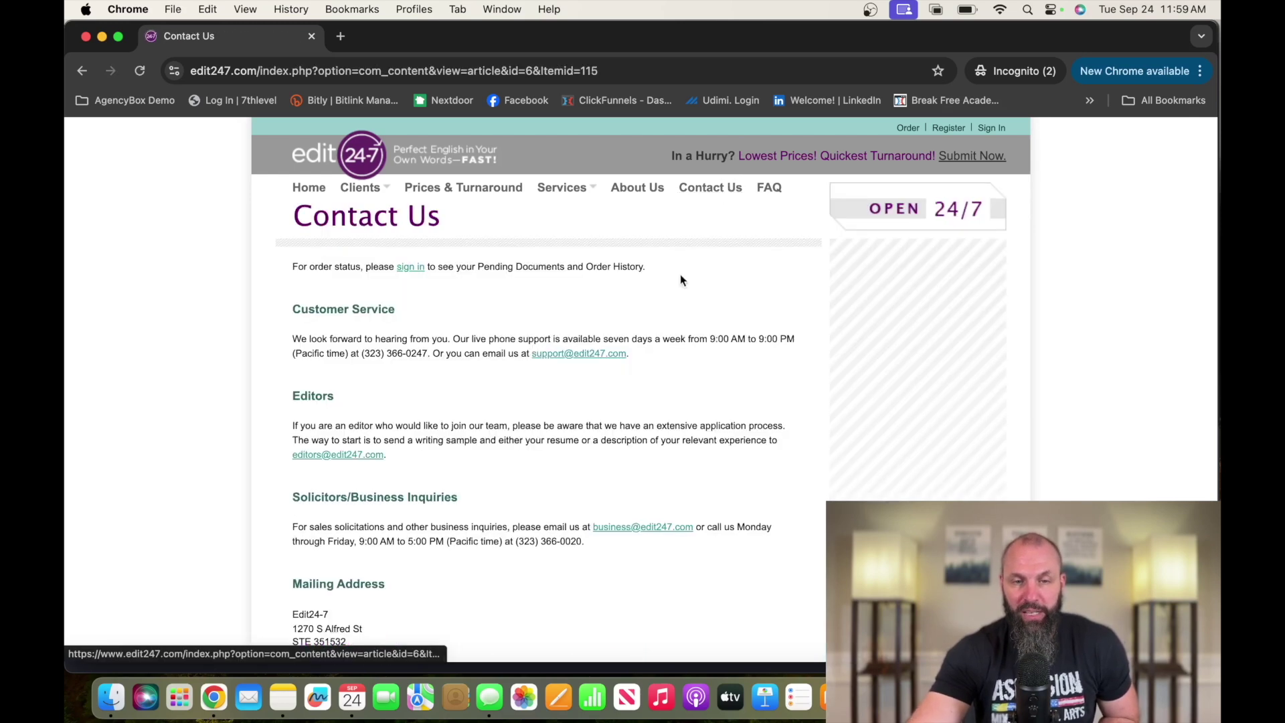
pyautogui.scroll(-1, 637, 402)
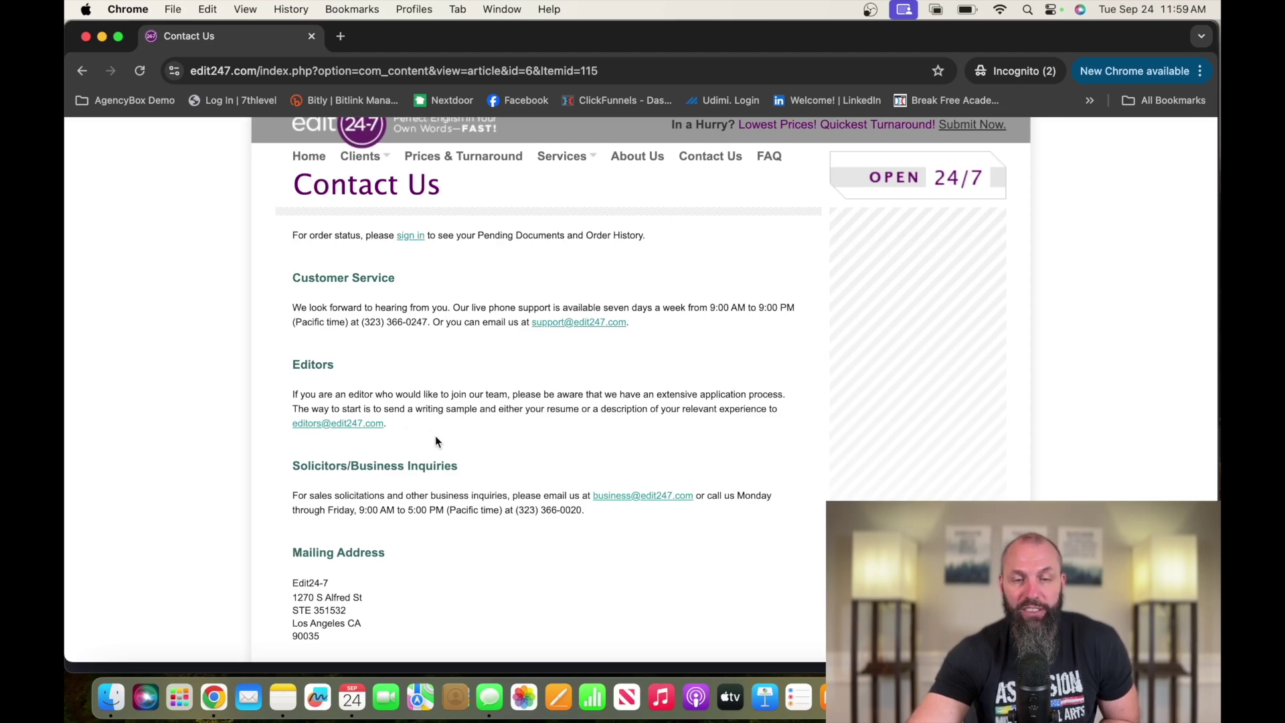
pyautogui.scroll(-1, 435, 441)
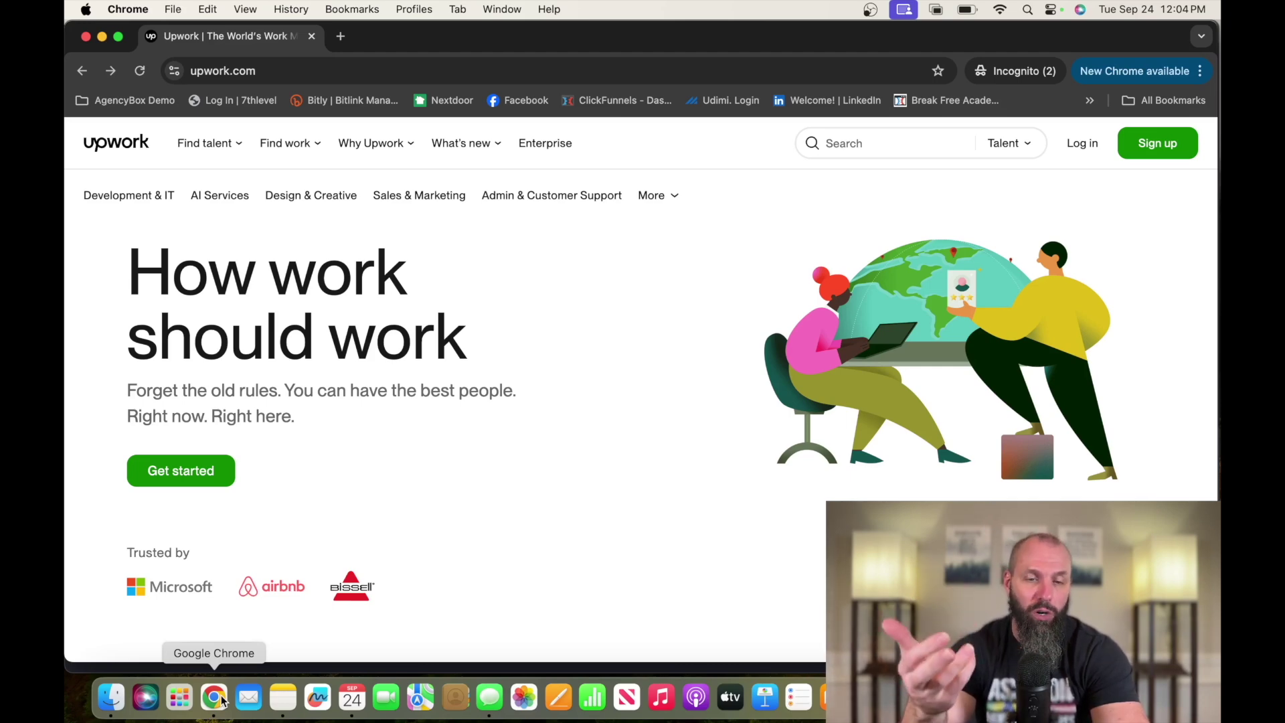
# Begin Upwork sign-up and choose the 'I'm a freelancer, looking for work' role
pyautogui.click(197, 472)
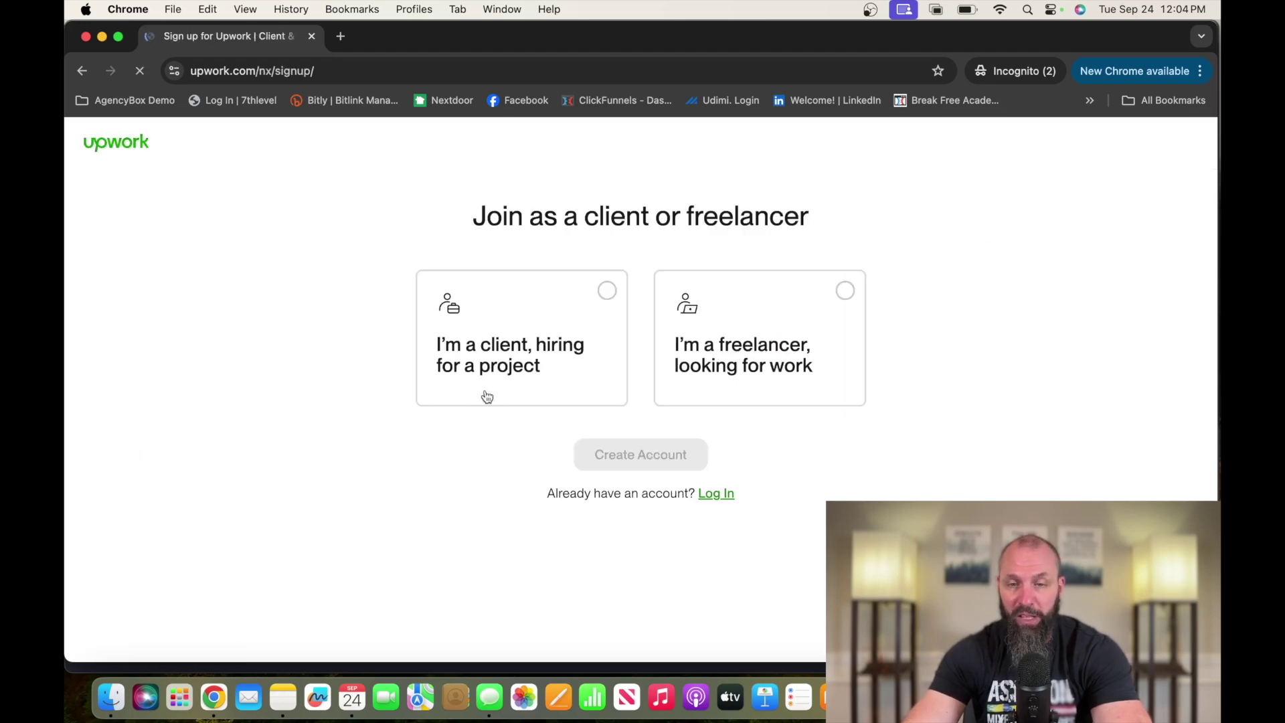
pyautogui.click(744, 394)
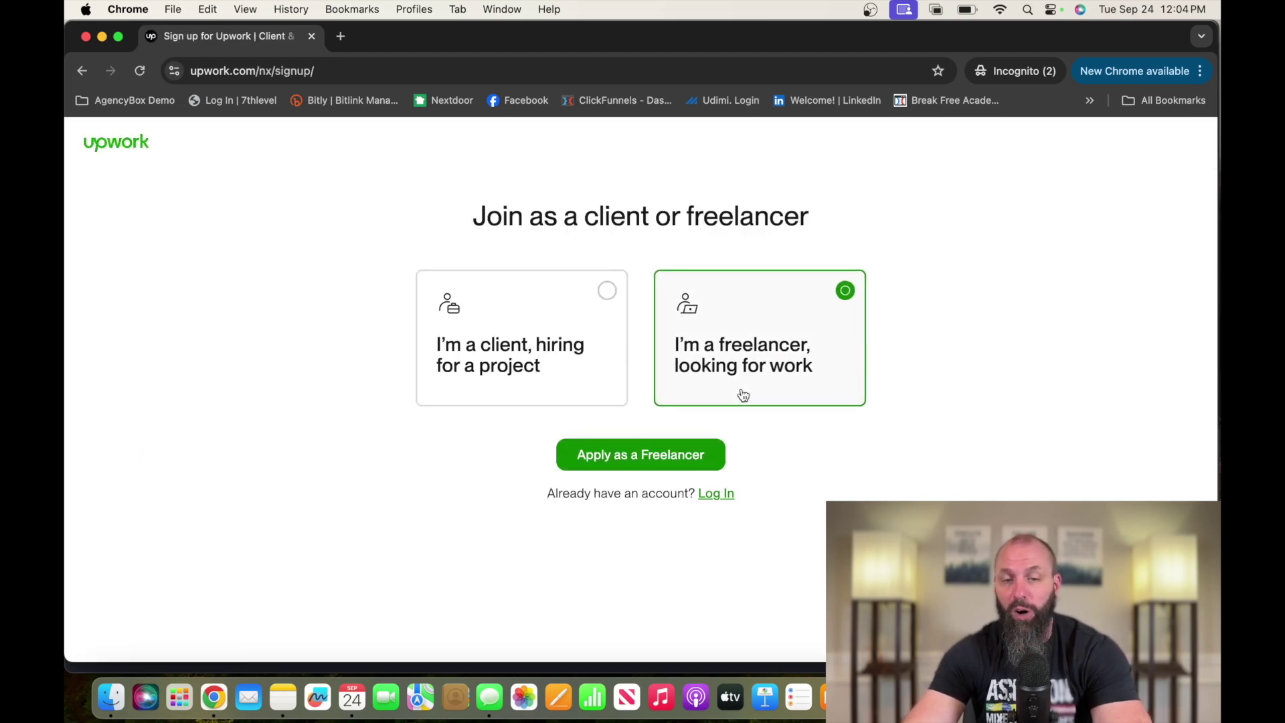